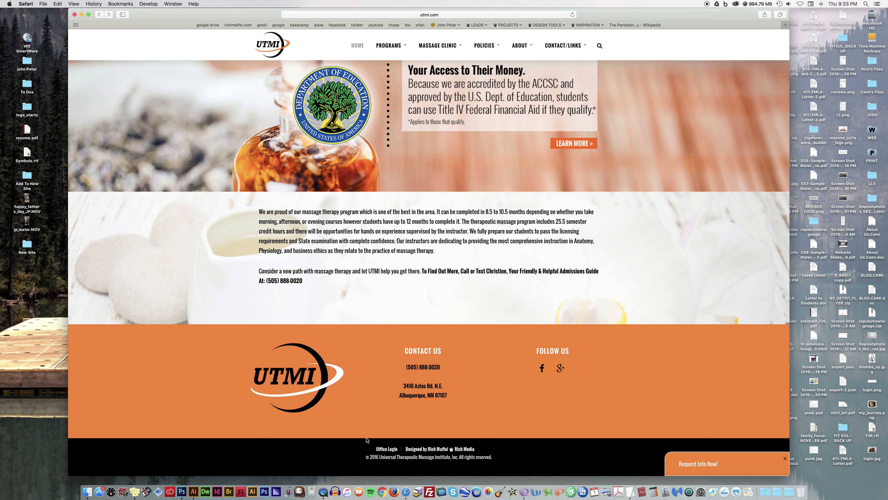
click(382, 449)
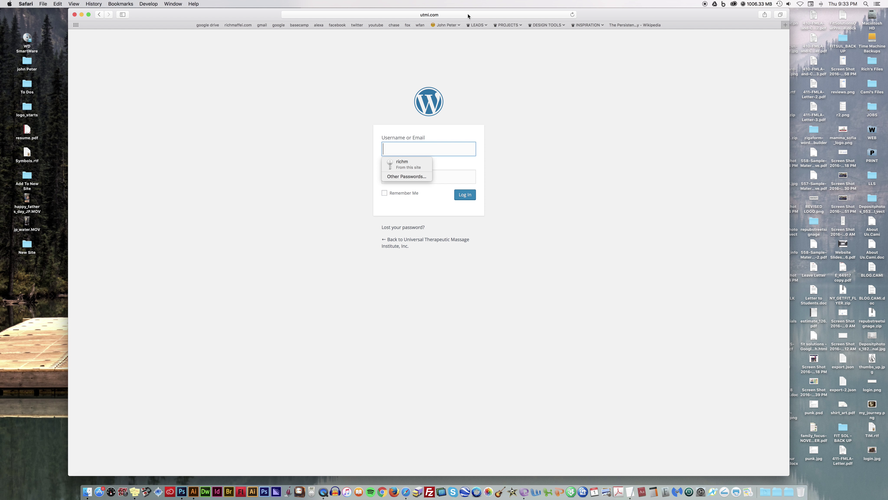
click(412, 15)
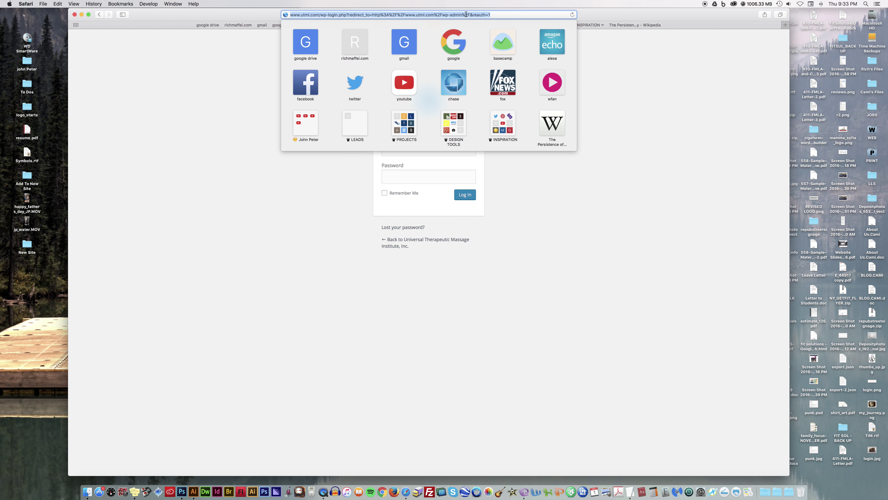
click(336, 15)
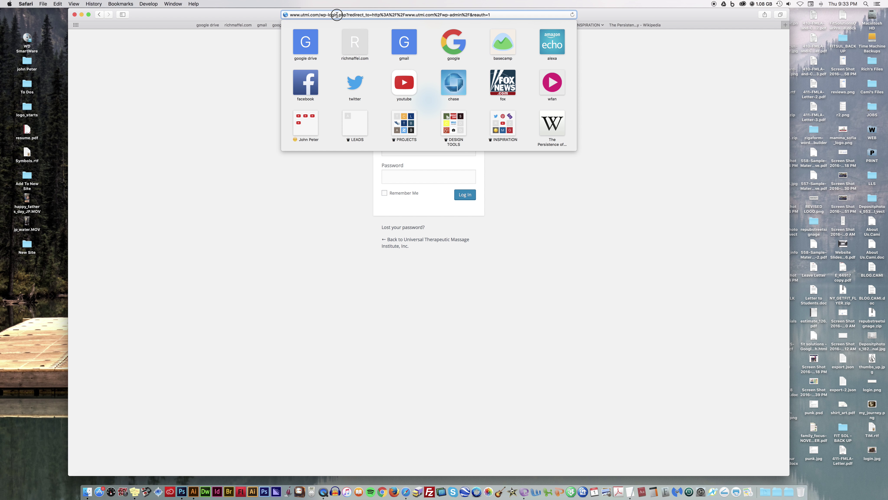
drag(319, 14, 544, 28)
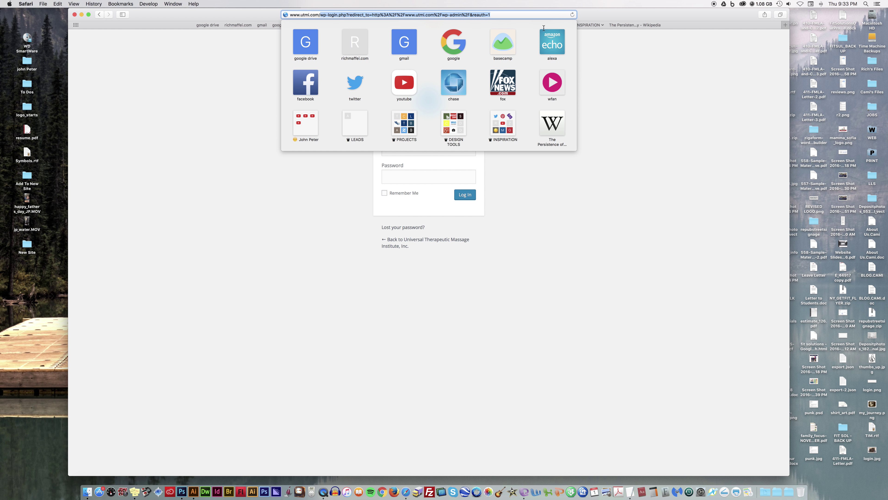
text(/wp-admin)
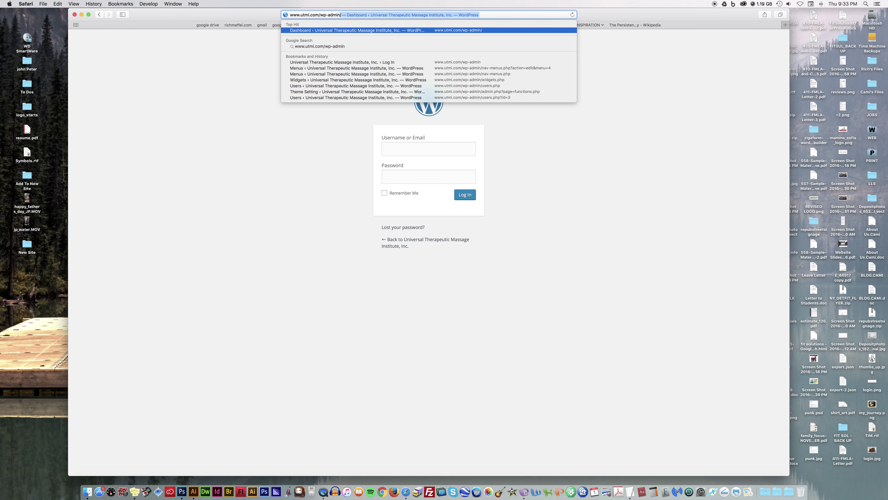
key(Return)
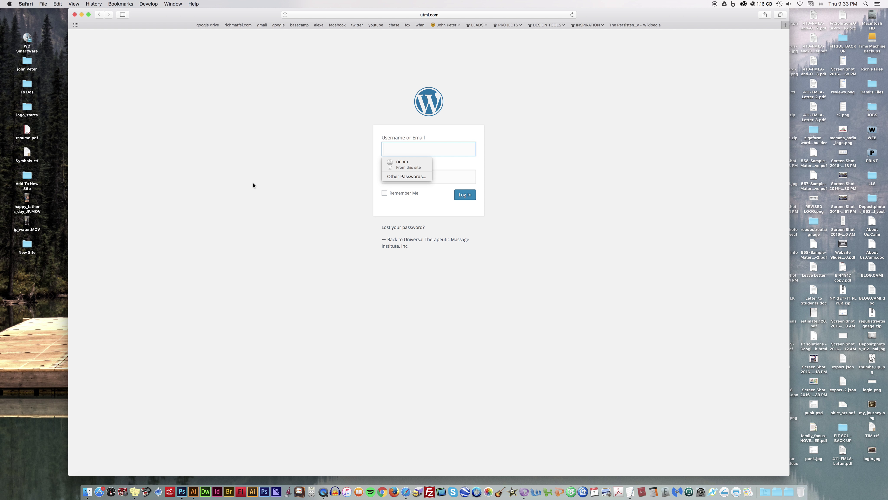
Step: Fill in the saved username and password, enable Remember Me, and log in to the WordPress site
click(439, 16)
key(Escape)
click(279, 205)
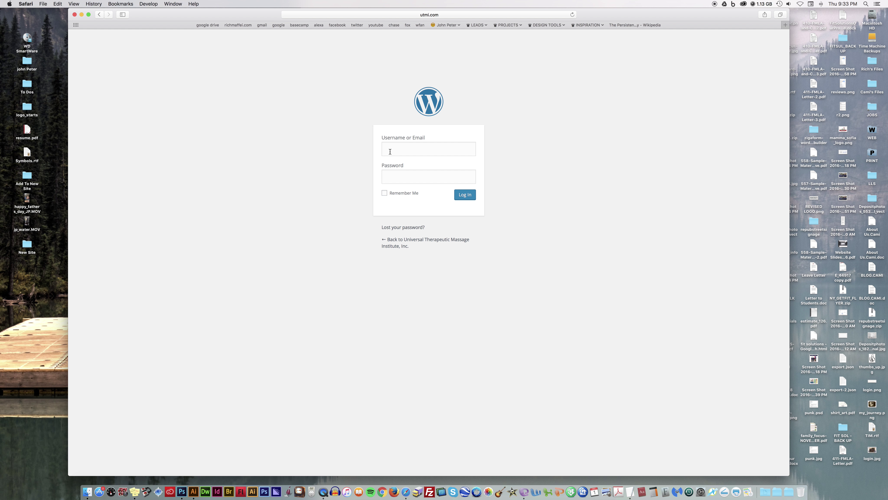
click(393, 176)
click(403, 149)
click(405, 167)
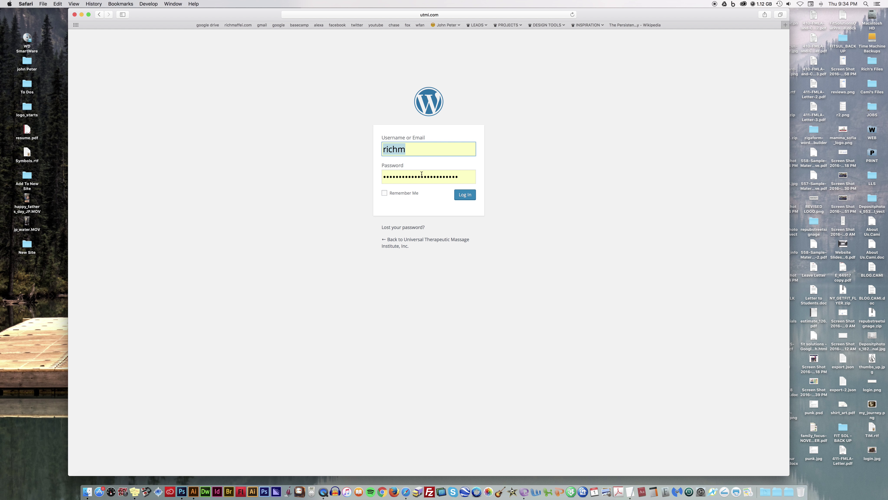
click(385, 193)
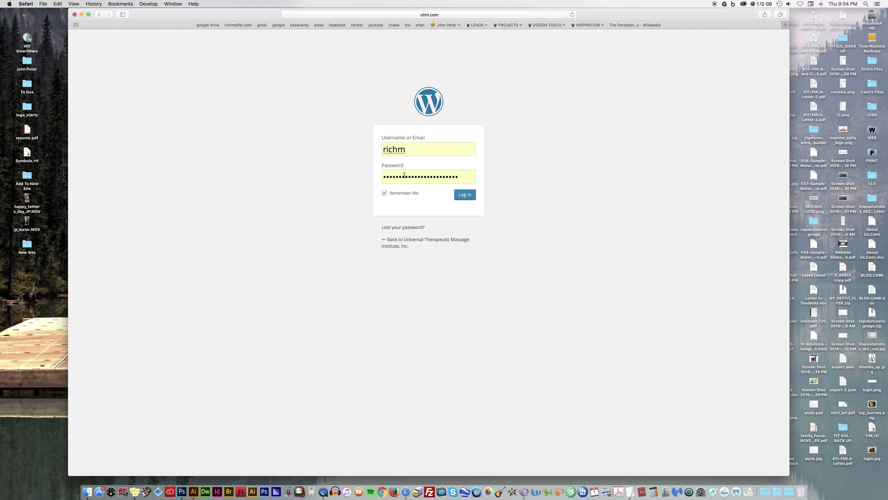
click(464, 198)
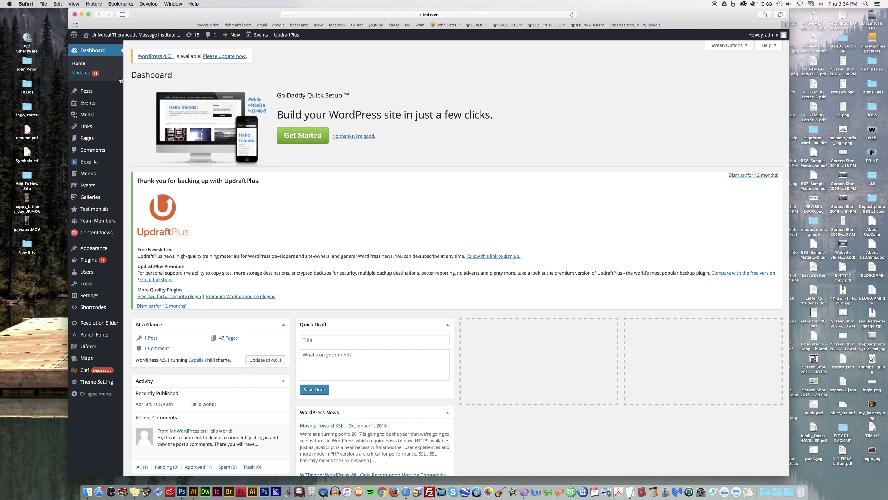
Step: Open the list of all pages on the site from the WordPress dashboard
mouse_move(87, 140)
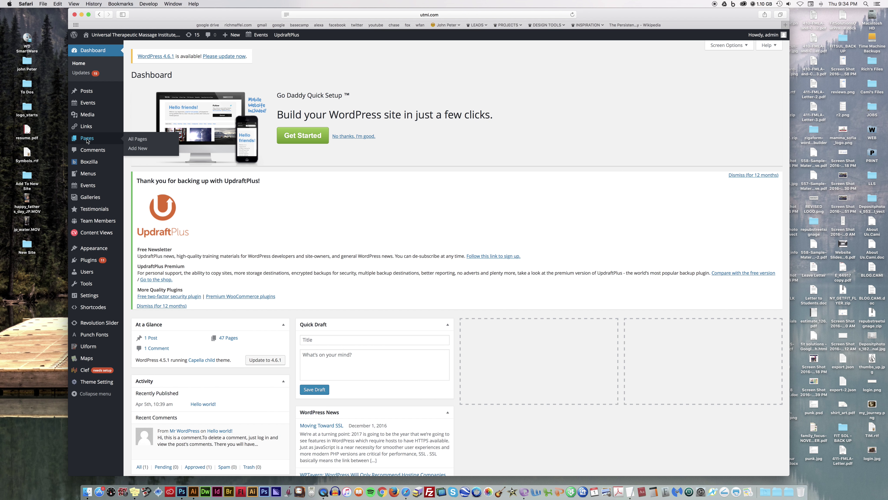
mouse_move(87, 117)
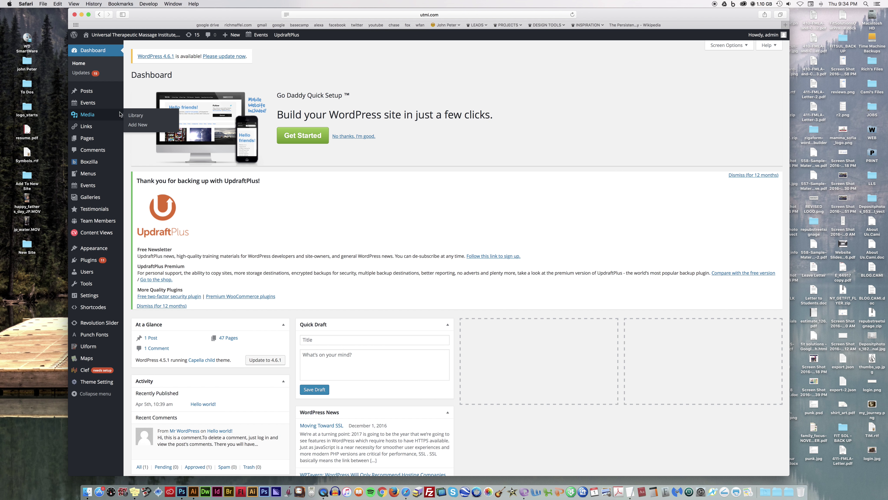
mouse_move(259, 35)
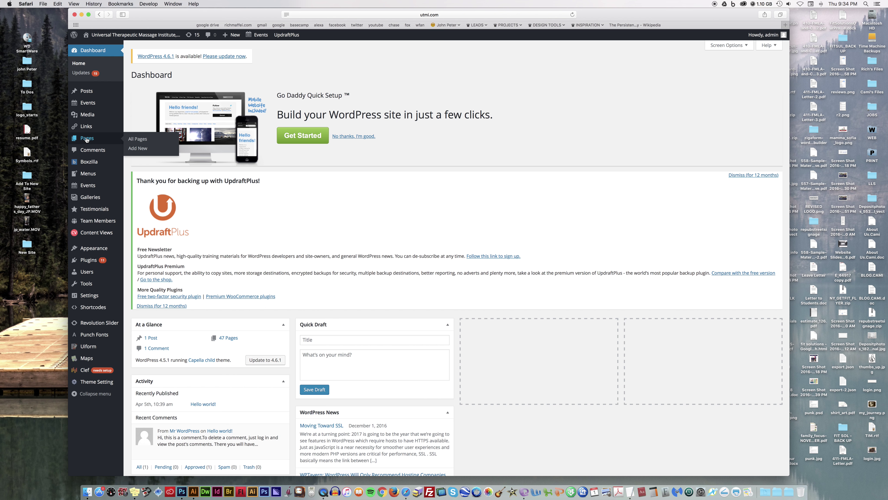
click(86, 139)
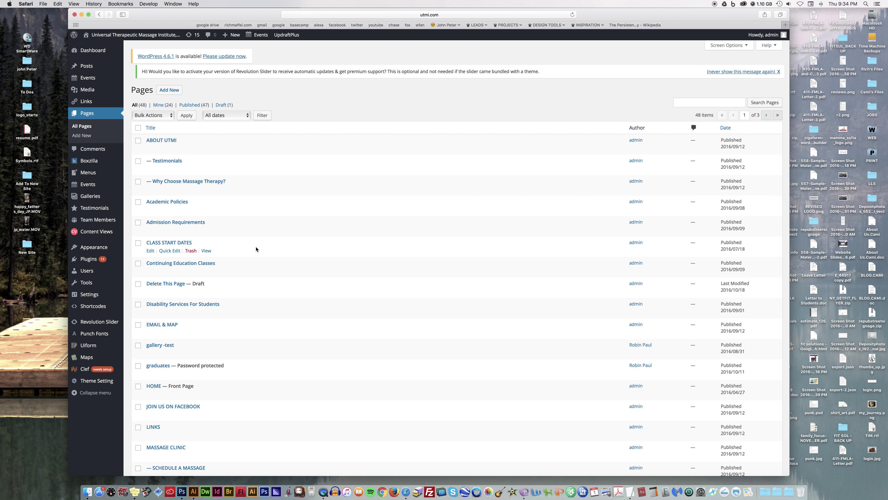
Step: Look through the site's pages list from its first screen through to the third
scroll(256, 249, down, 5)
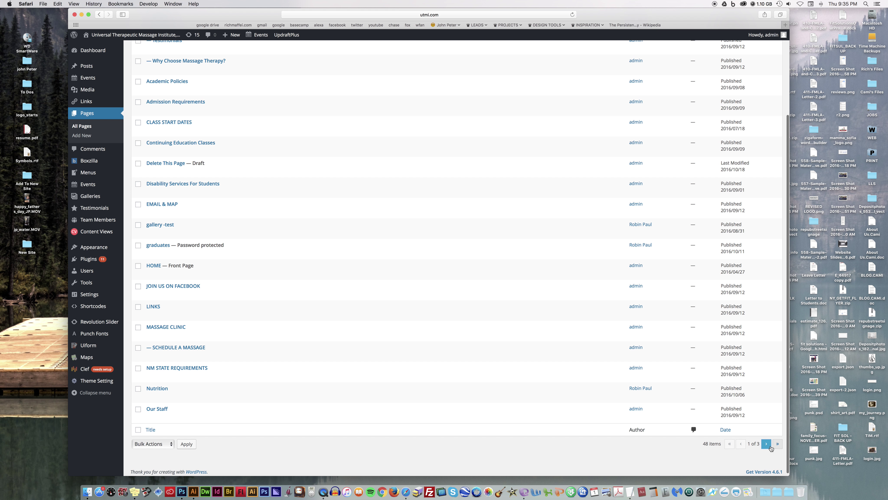
scroll(410, 338, up, 5)
scroll(410, 339, down, 5)
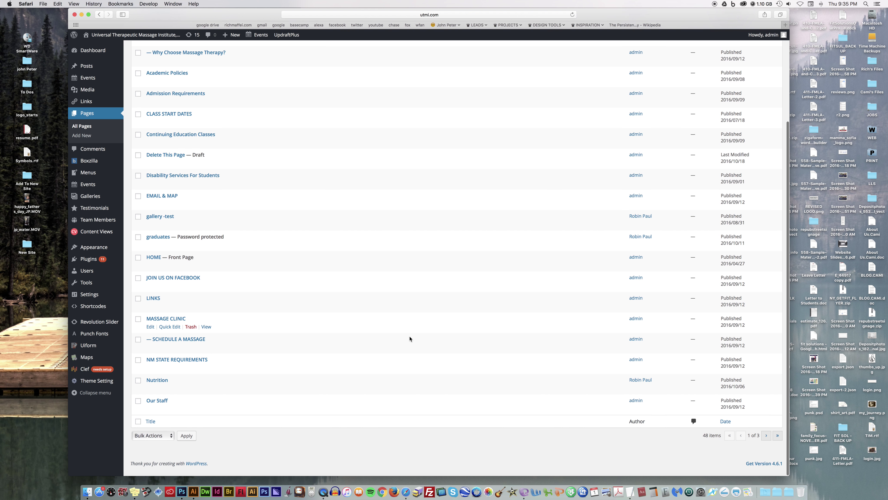
scroll(499, 348, up, 5)
scroll(499, 348, down, 5)
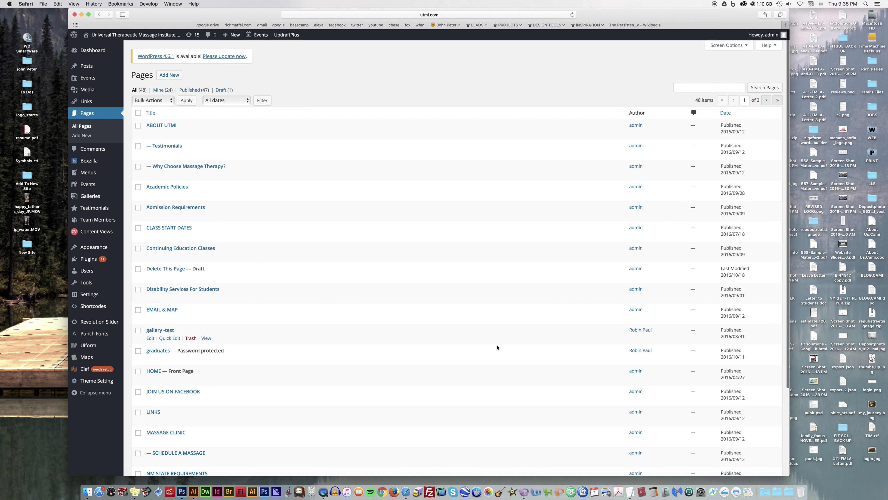
click(766, 440)
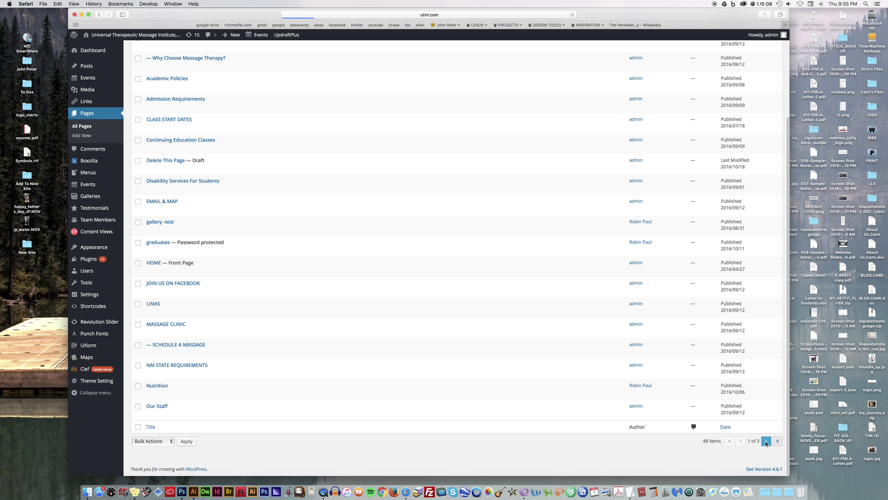
scroll(554, 410, down, 5)
click(766, 439)
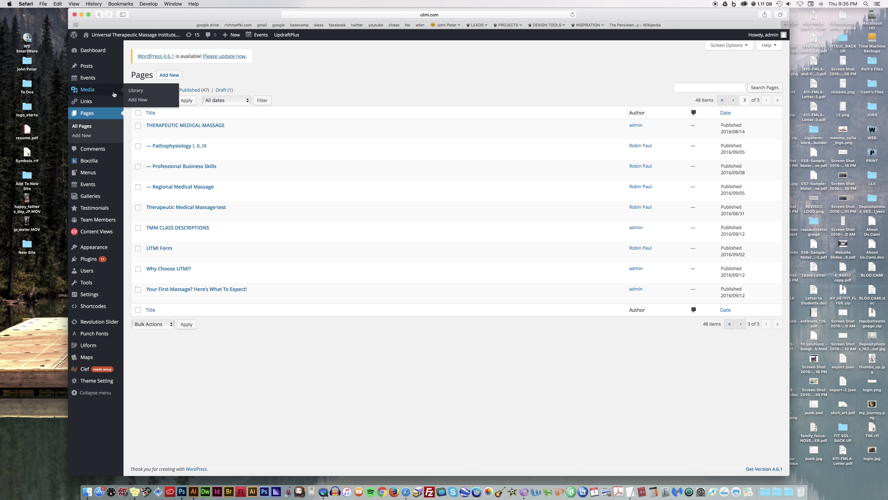
Step: Return to the Dashboard home and switch to viewing the live site
click(99, 51)
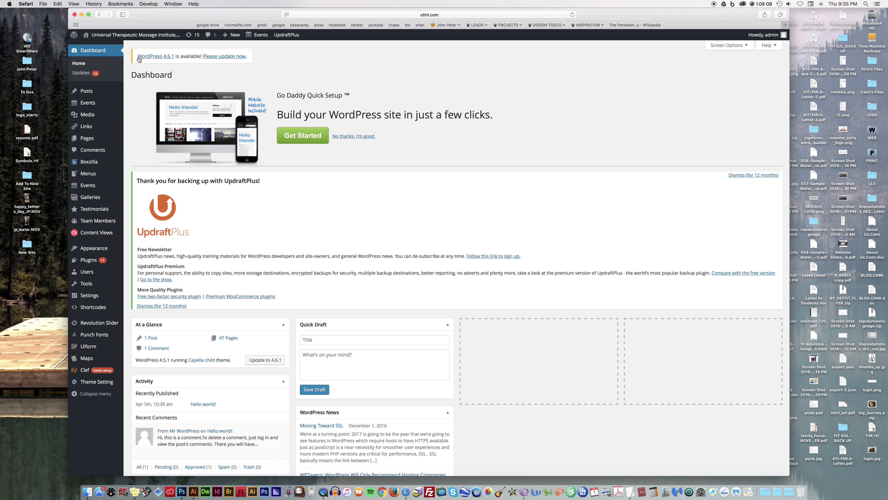
mouse_move(131, 39)
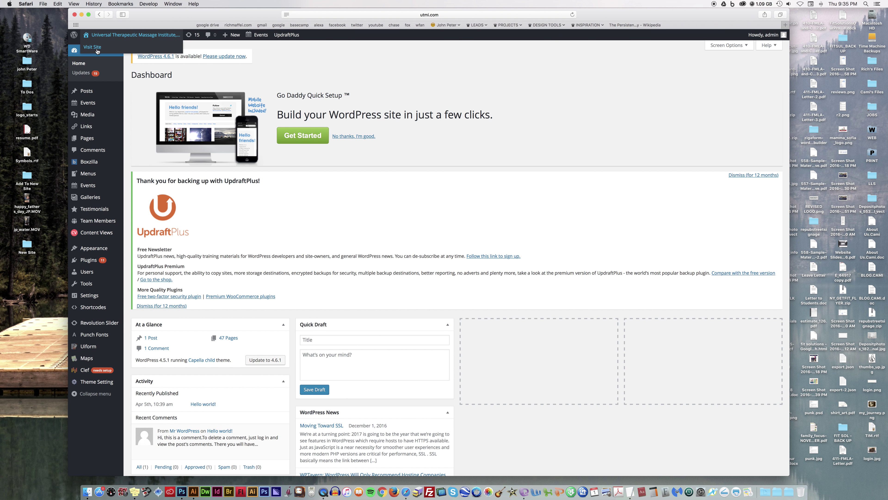
click(114, 37)
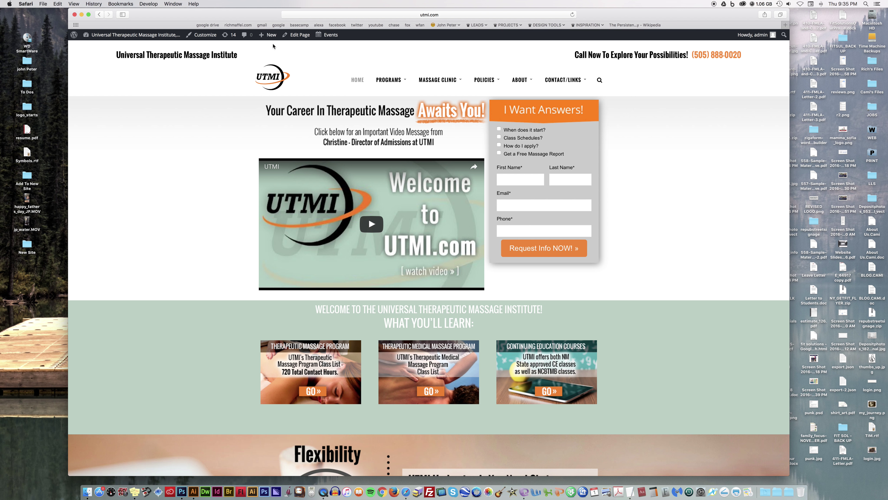
Step: Look over the live home page and open the About UTMI page from the site navigation
scroll(125, 237, down, 15)
scroll(143, 240, up, 15)
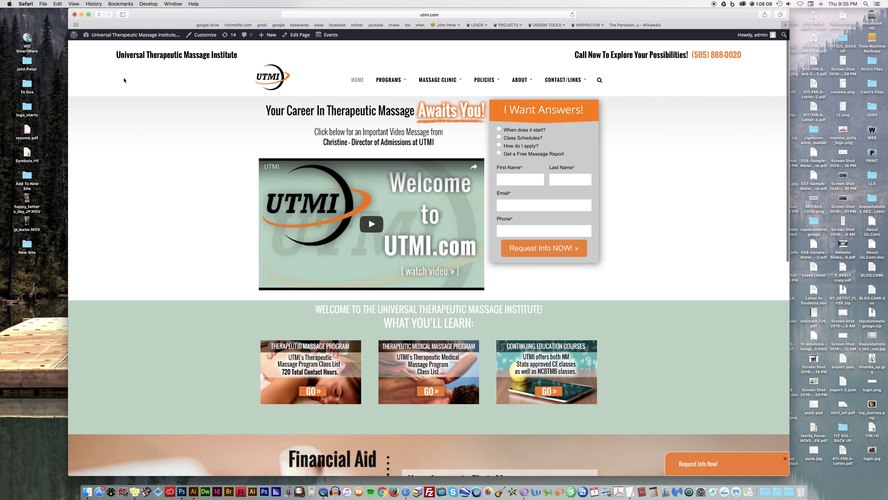
mouse_move(753, 35)
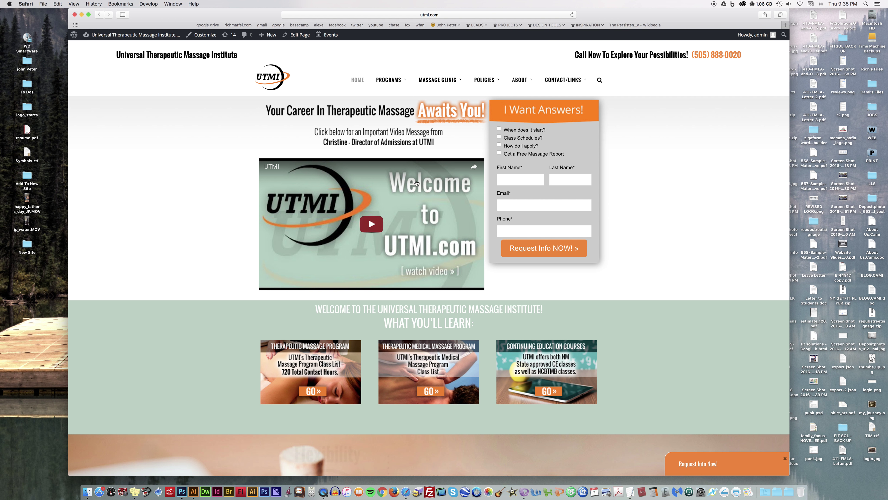
scroll(416, 183, down, 15)
scroll(413, 165, up, 15)
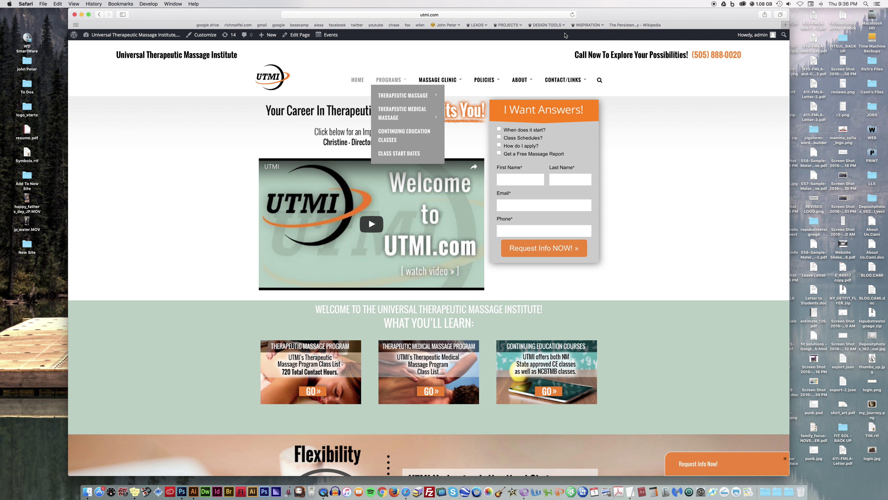
mouse_move(525, 79)
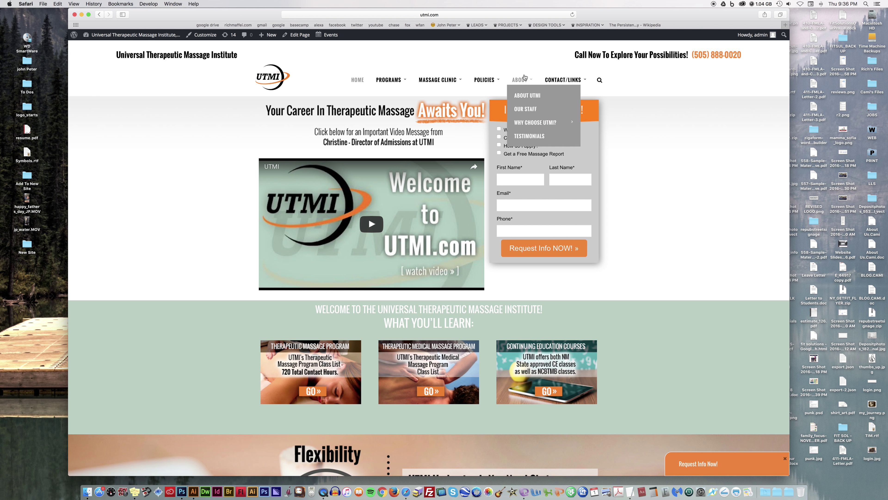
click(524, 97)
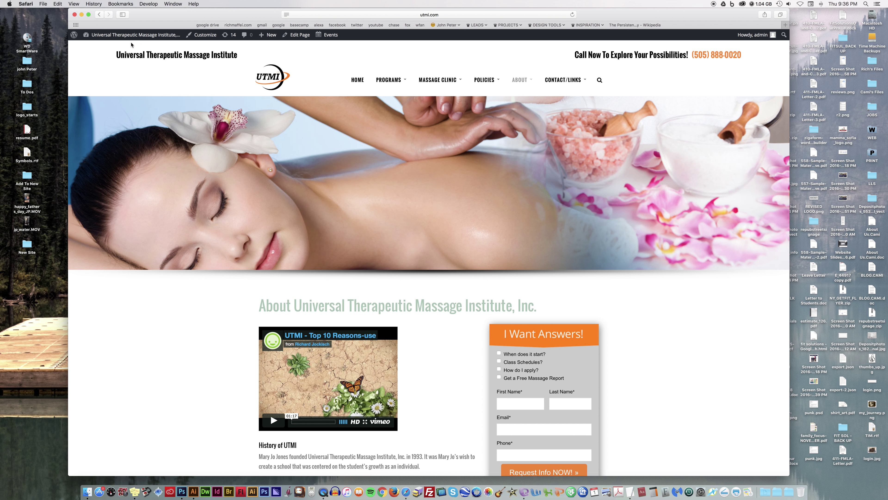
Step: Switch to the dashboard, go back to the live site, and reopen the About UTMI page
click(103, 47)
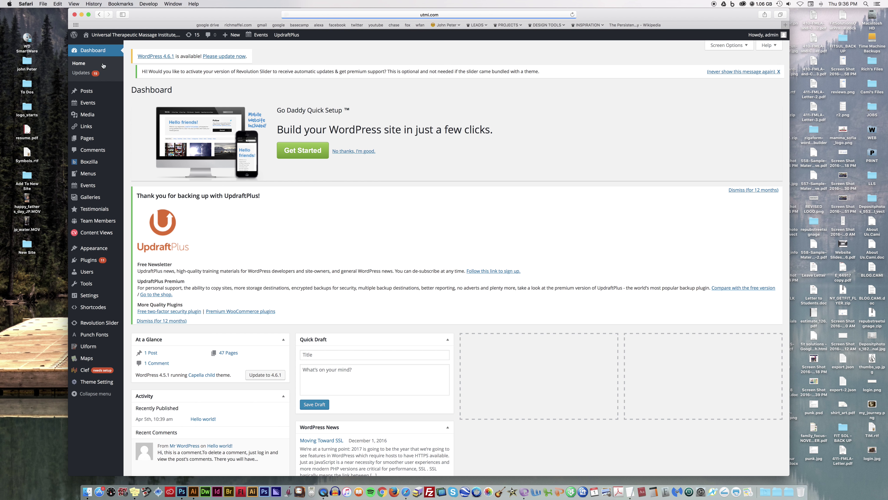
mouse_move(117, 143)
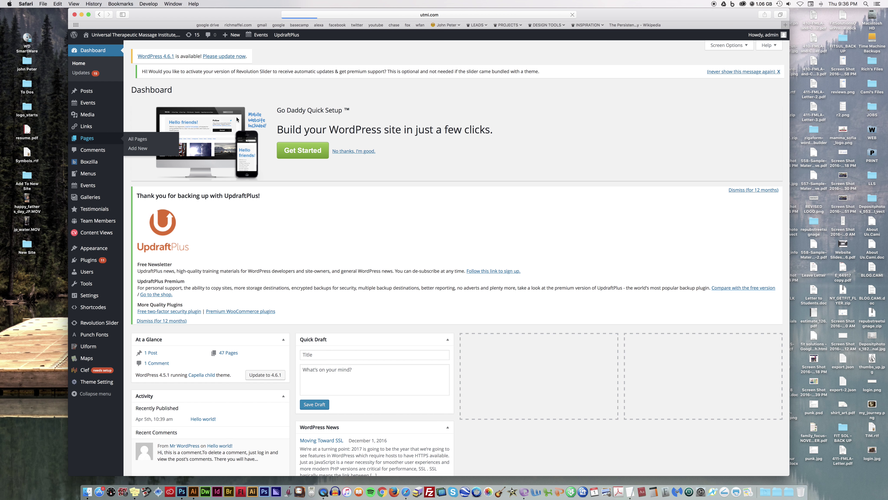
click(98, 36)
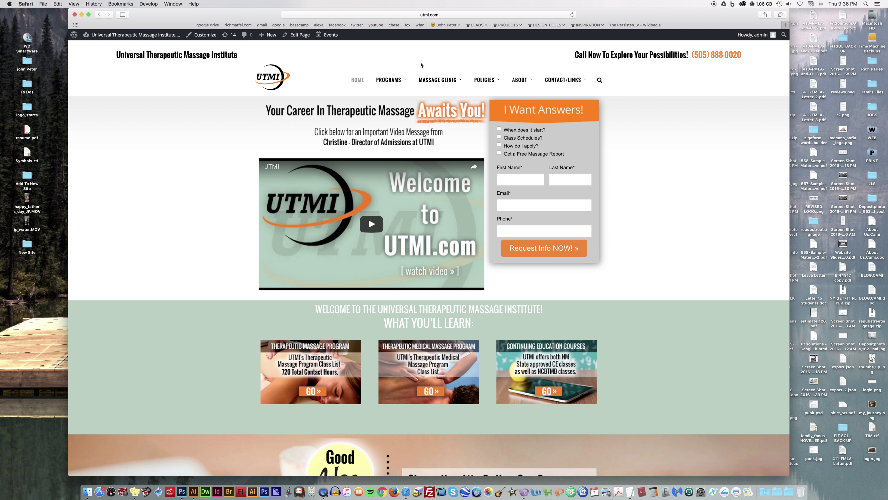
mouse_move(520, 81)
click(520, 97)
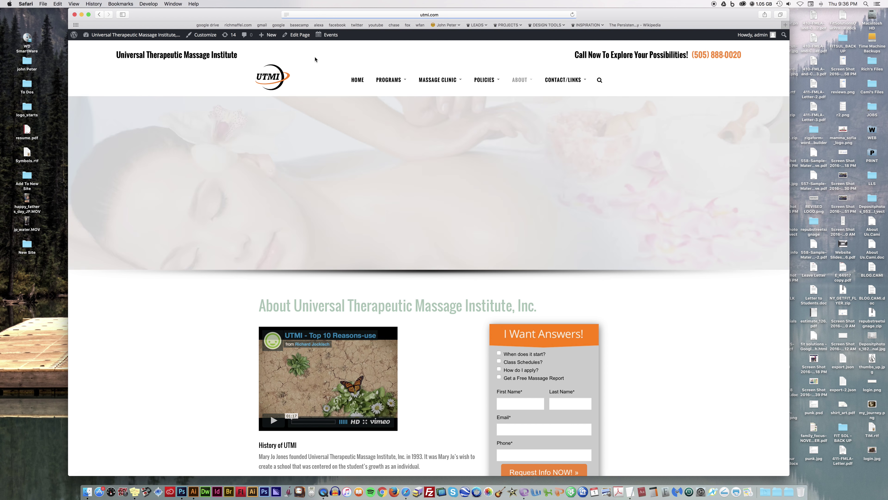
Step: Open the About UTMI page for editing and switch its content editor to Visual mode
click(297, 34)
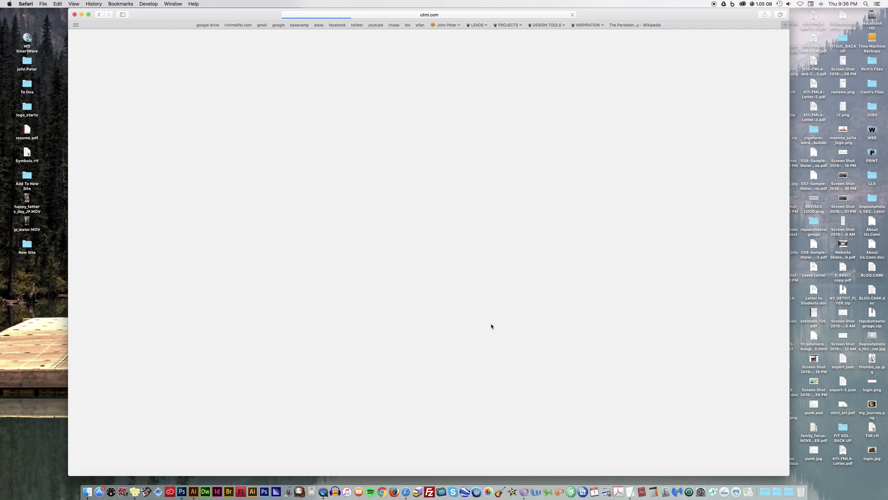
scroll(290, 254, down, 6)
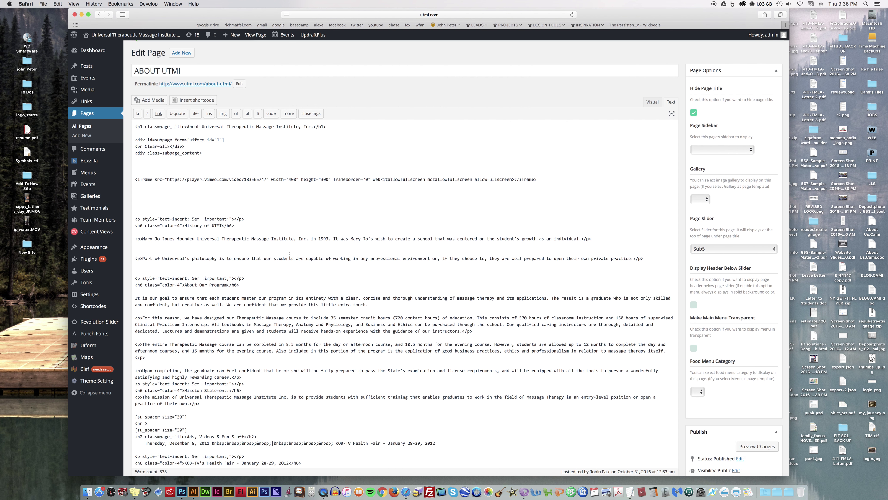
scroll(290, 255, up, 6)
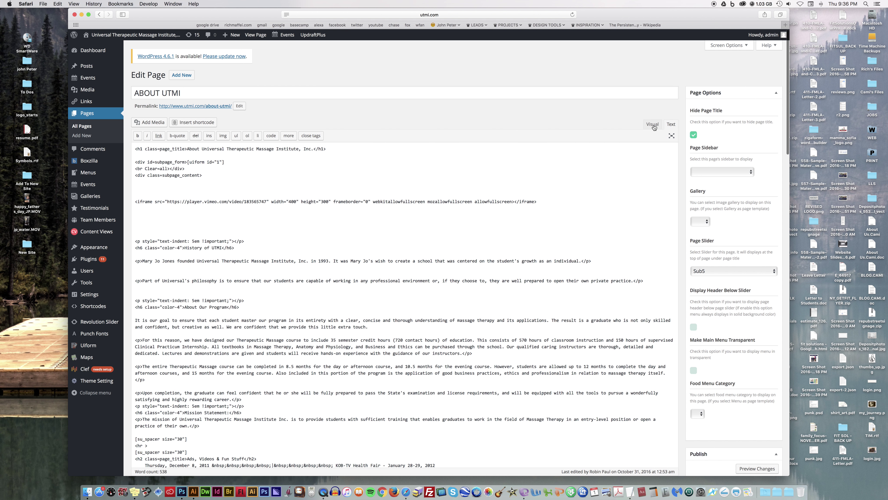
click(653, 125)
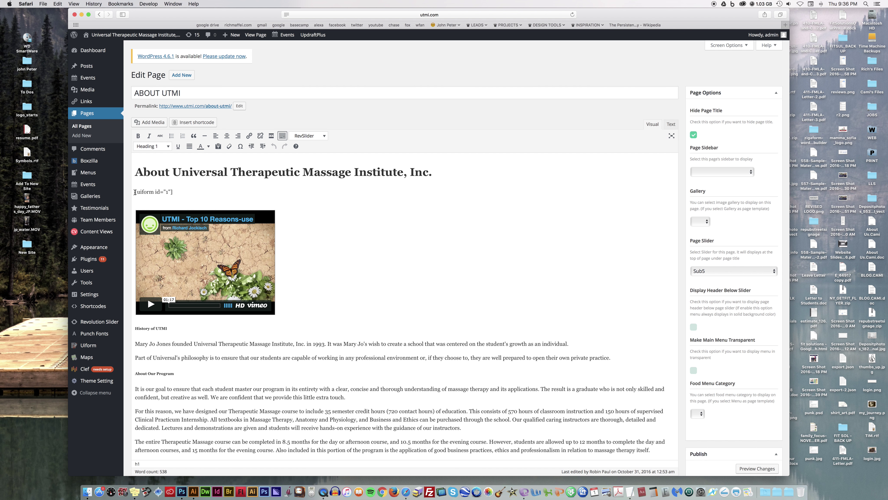
Step: Look through the page content, switch the content editor to Text mode, and reload the edit page
scroll(261, 411, down, 5)
scroll(275, 340, up, 6)
click(673, 126)
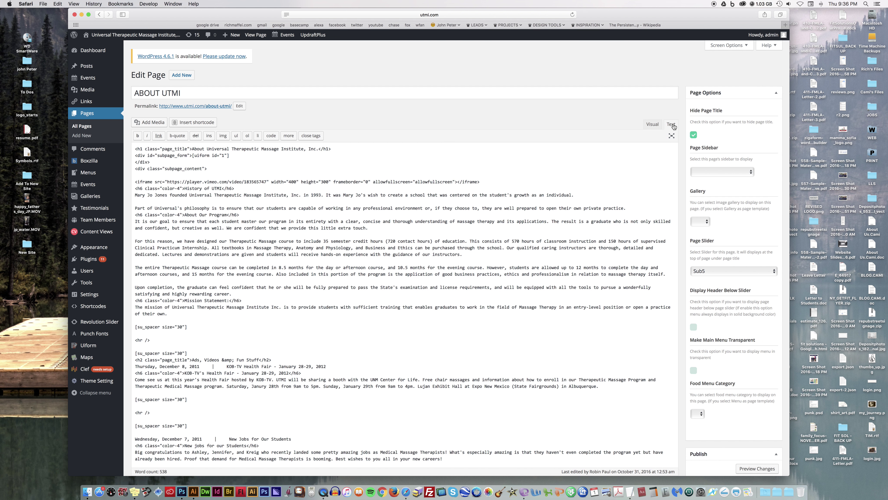
key(super+r)
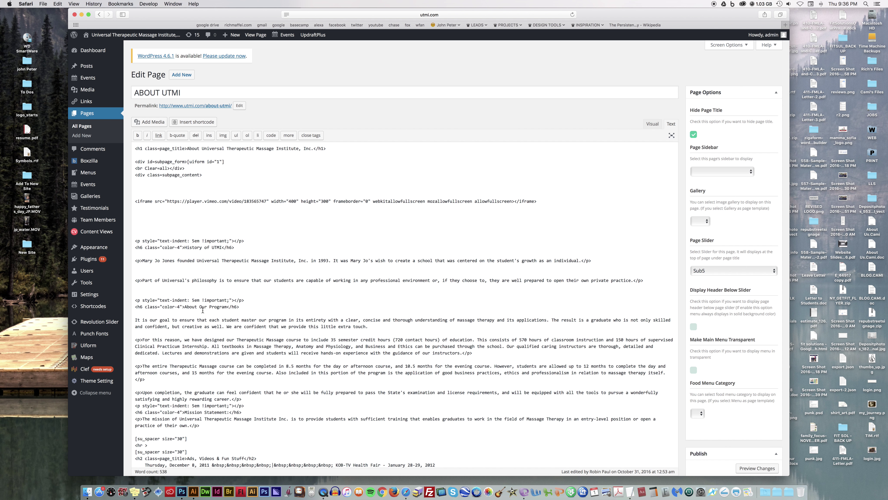
Step: Examine the heading code for "About Our Program" and "History of UTMI", selecting the text between the h6 tags
drag(240, 306, 227, 307)
click(196, 311)
scroll(210, 308, down, 1)
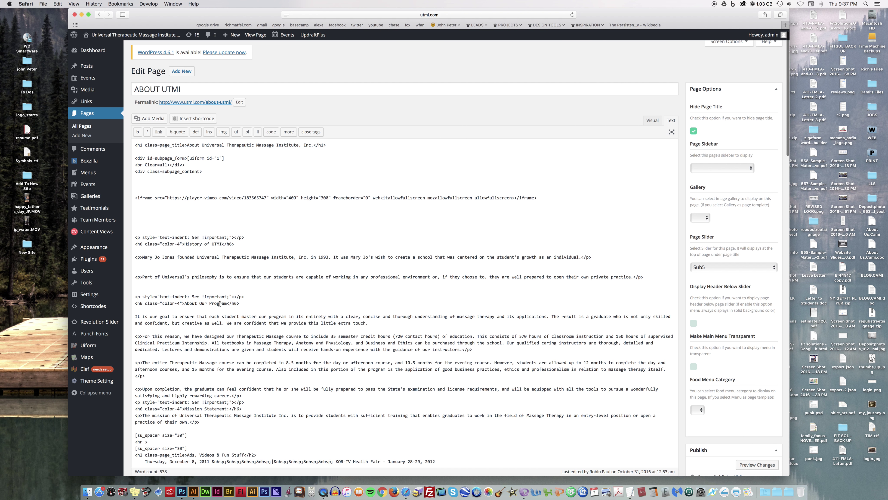
scroll(227, 303, up, 1)
drag(227, 306, 185, 306)
scroll(184, 325, down, 1)
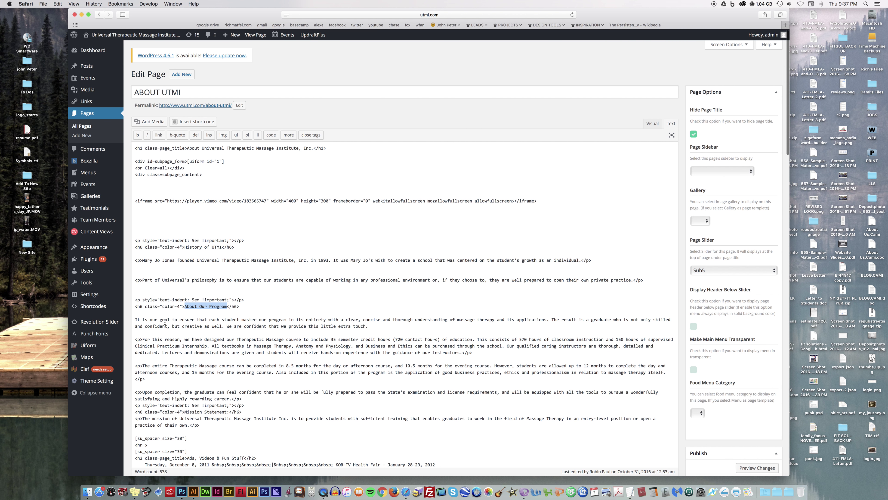
click(165, 322)
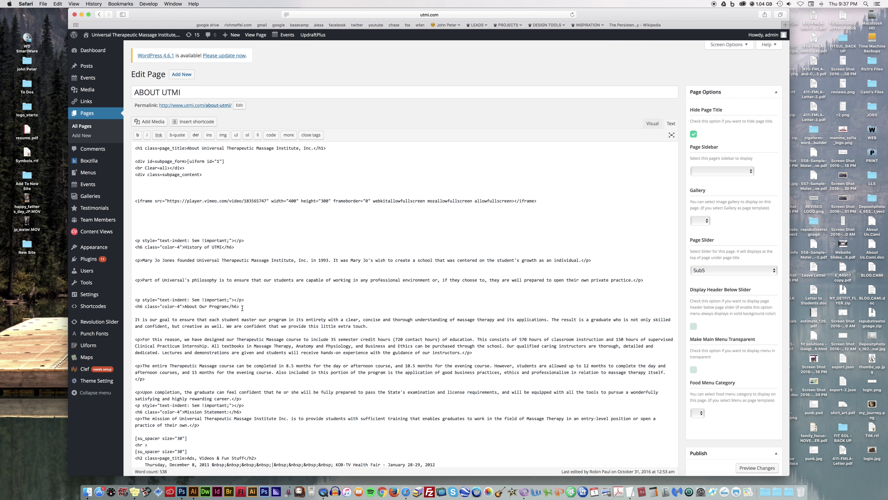
scroll(224, 306, up, 1)
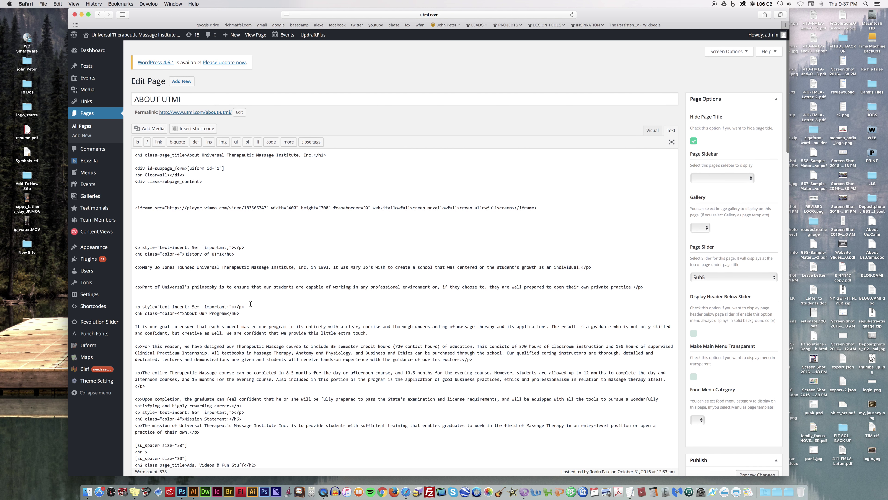
drag(226, 249, 184, 248)
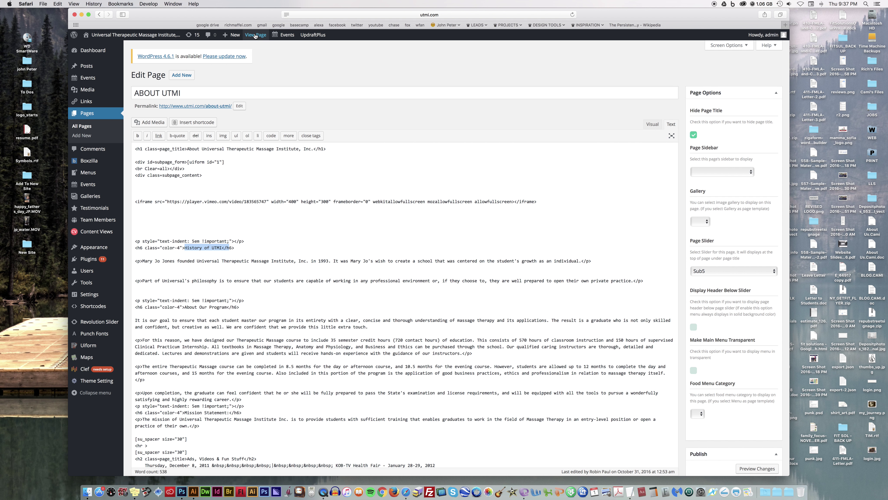
Step: View the live About UTMI page and compare the "History of UTMI" heading and its first paragraph with the code
click(256, 35)
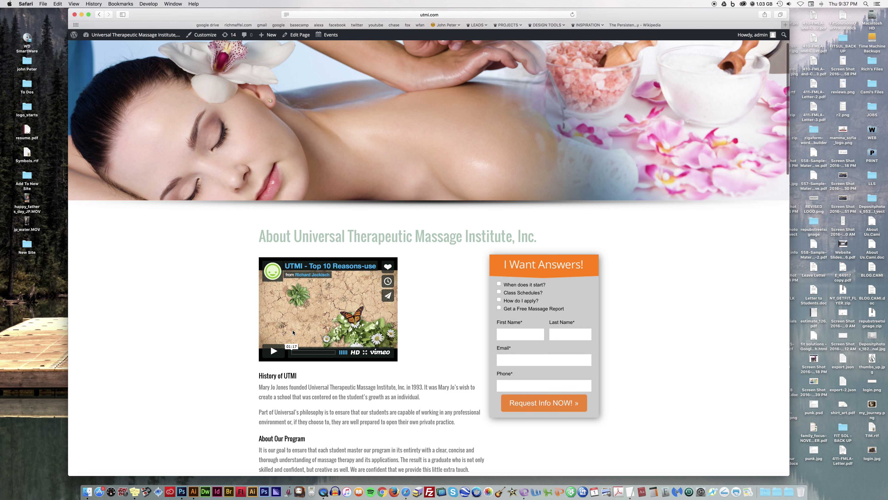
drag(297, 373, 258, 371)
drag(331, 394, 299, 384)
scroll(292, 91, up, 4)
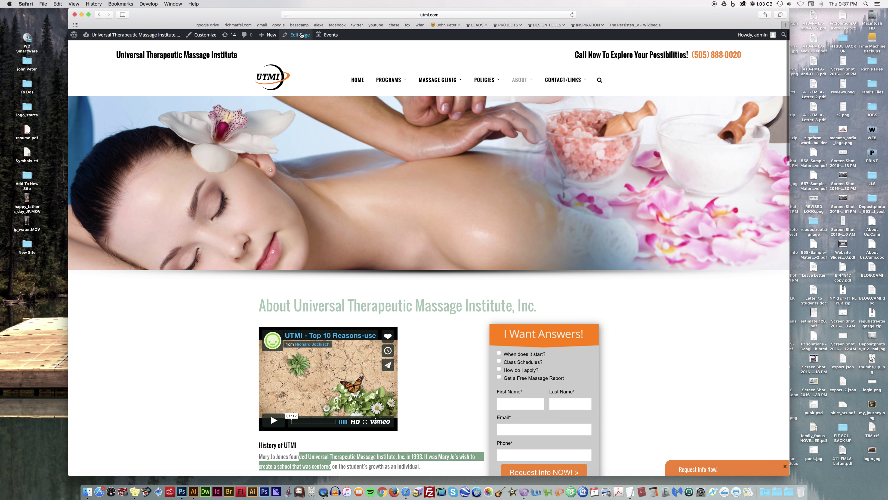
Step: Reopen the page for editing and examine the "History of UTMI" text between its h6 tags
click(299, 34)
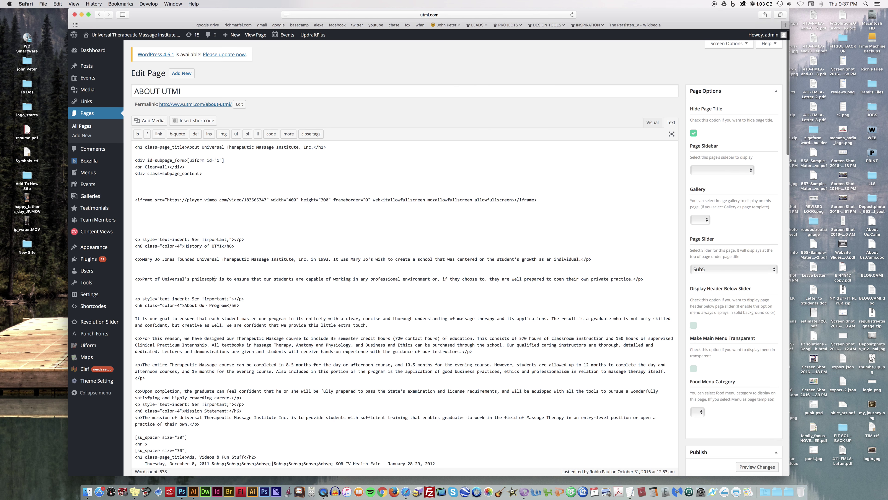
scroll(179, 305, up, 1)
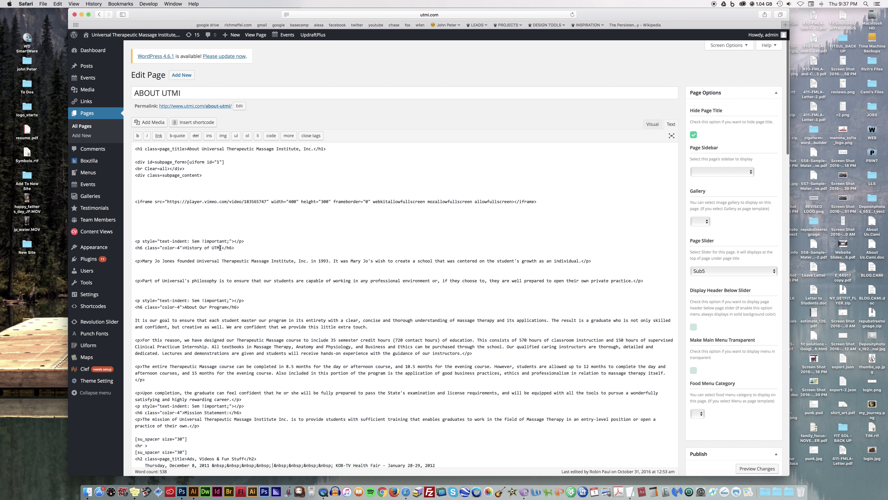
drag(222, 248, 184, 248)
click(213, 248)
click(224, 250)
click(223, 249)
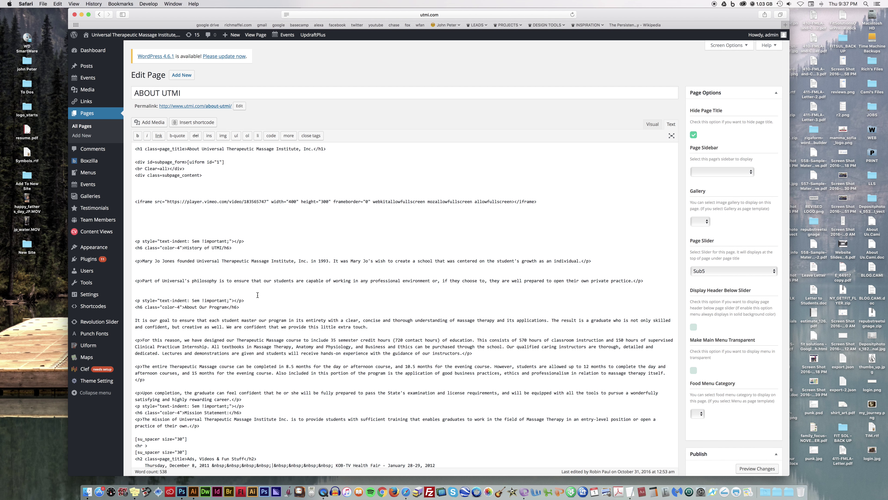
text(<)
Step: Examine the paragraphs under "About Our Program" and the p tags that open and close them
drag(136, 321, 373, 328)
click(237, 340)
drag(142, 340, 135, 339)
drag(146, 379, 127, 379)
scroll(133, 380, down, 1)
drag(475, 350, 463, 350)
click(143, 337)
click(172, 337)
Step: Delete "we" from "For this reason, we have designed" under "About Our Program" and update the page
click(190, 338)
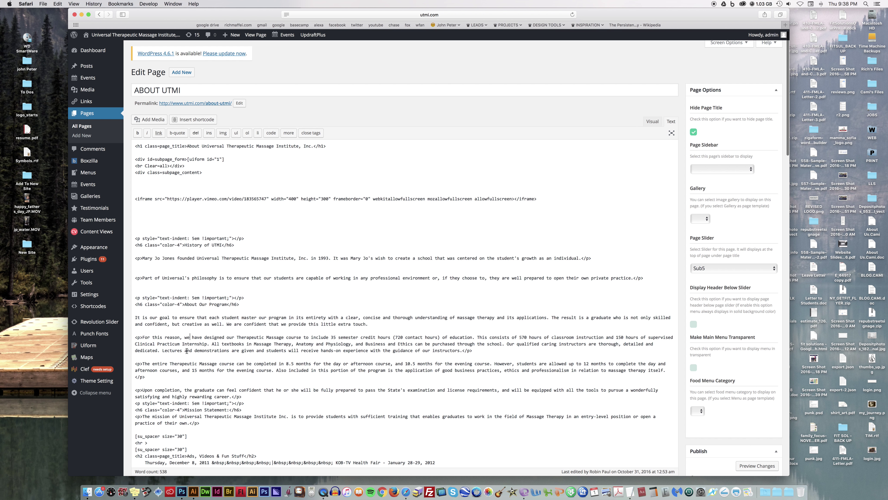
scroll(190, 336, up, 1)
double_click(185, 336)
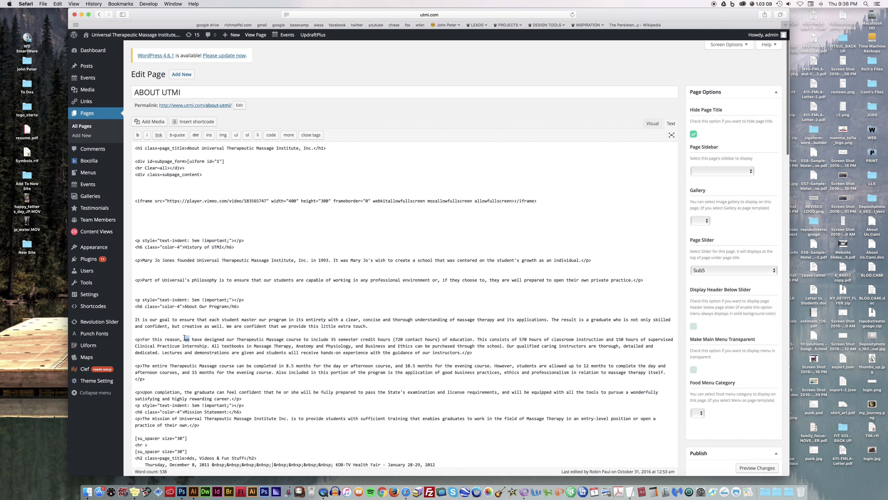
key(BackSpace)
key(BackSpace)
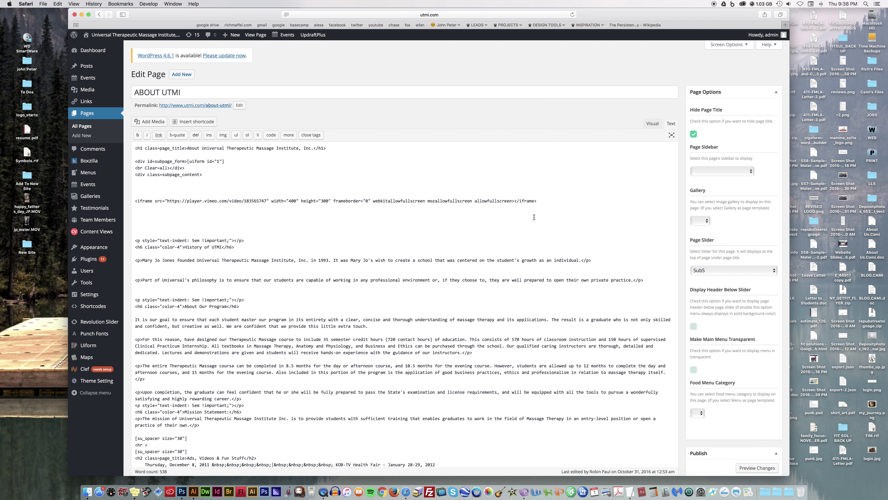
scroll(534, 217, down, 5)
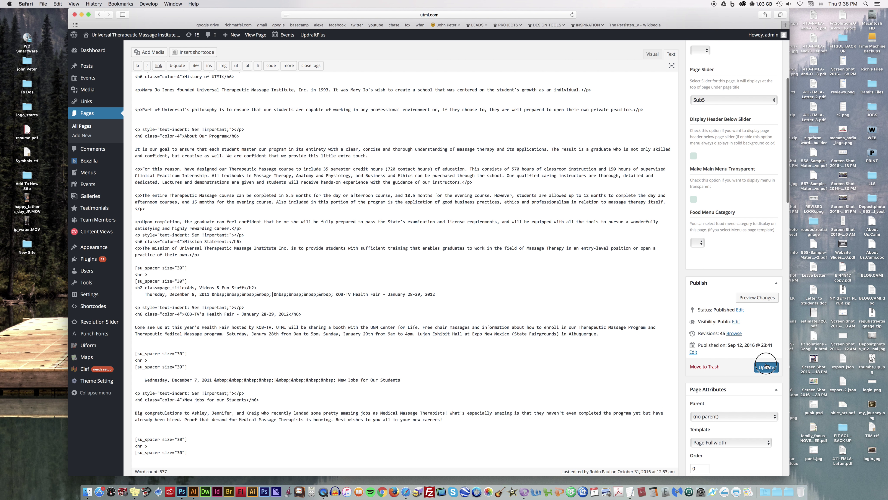
click(766, 366)
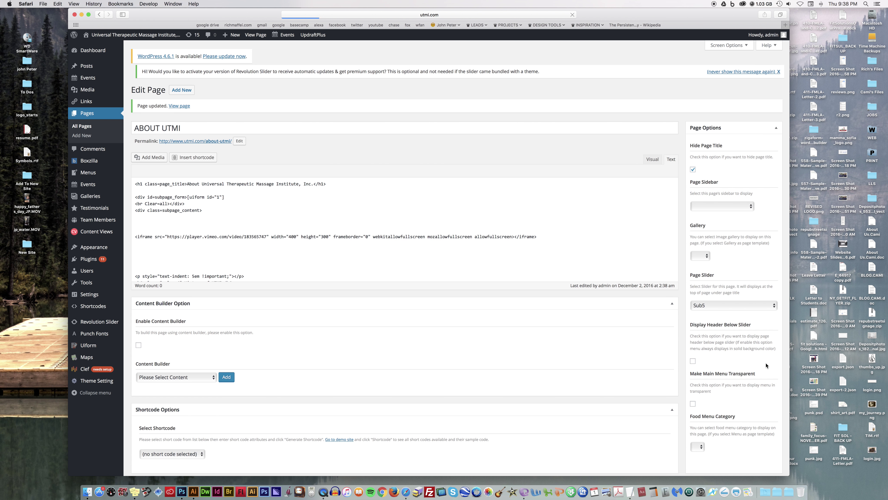
Step: Check the edited "For this reason" paragraph on the live page and reopen the page for editing
click(256, 35)
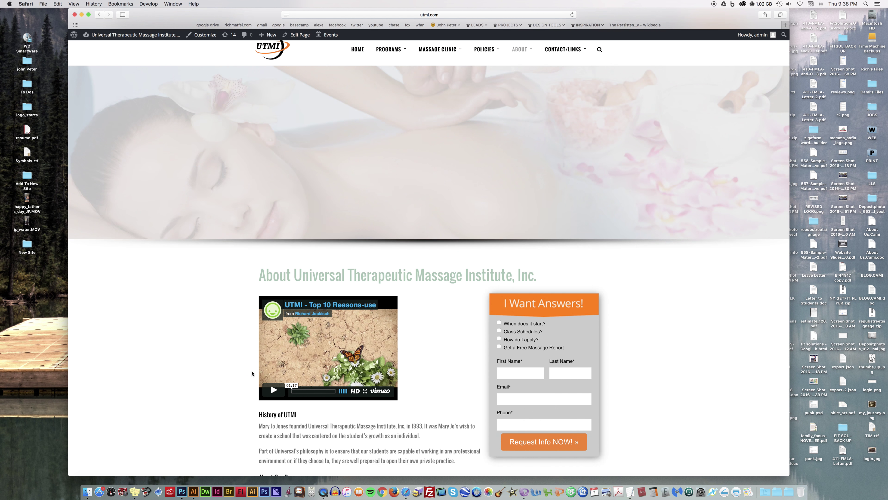
scroll(308, 359, down, 6)
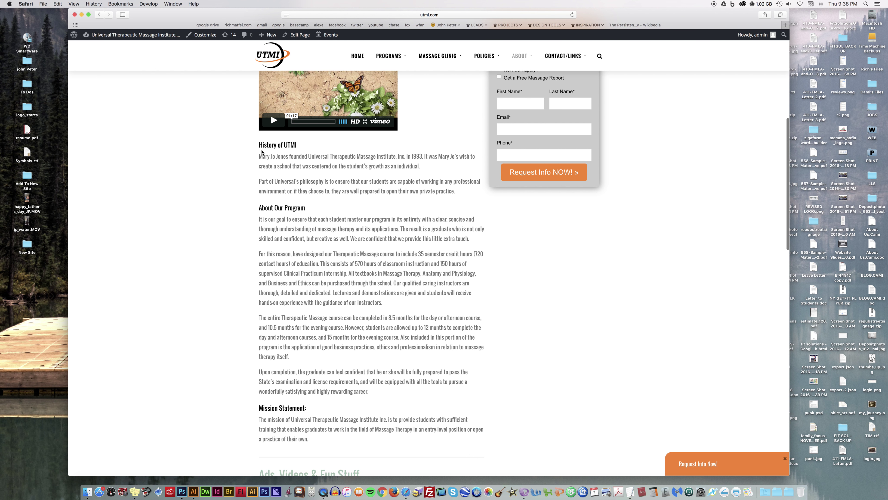
click(299, 35)
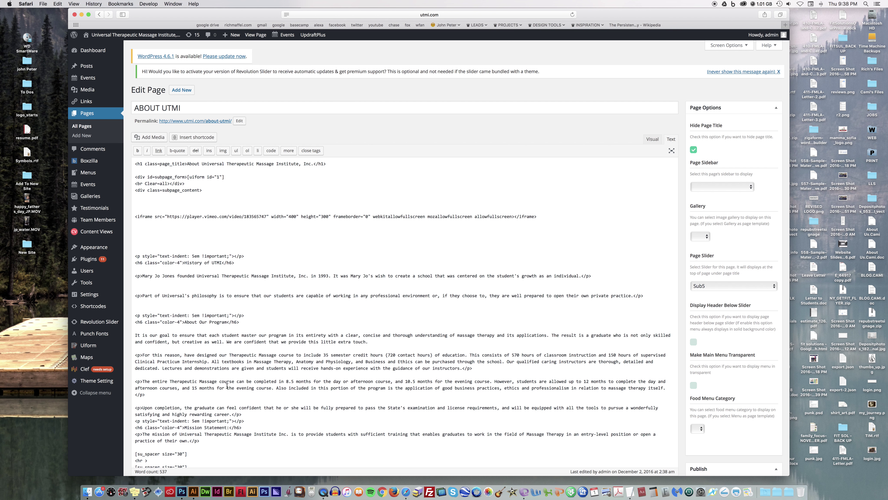
Step: Insert "we" before "have designed" in the "For this reason" paragraph and update the page
scroll(227, 386, down, 5)
scroll(165, 360, up, 5)
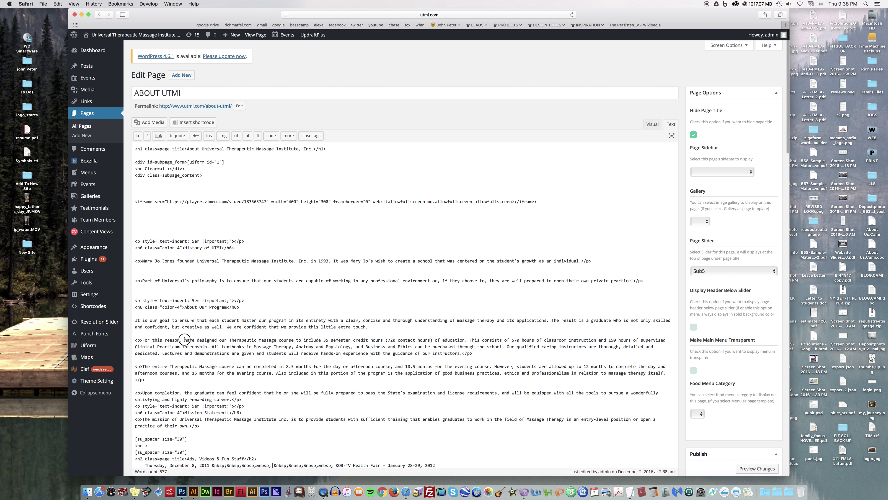
text(we)
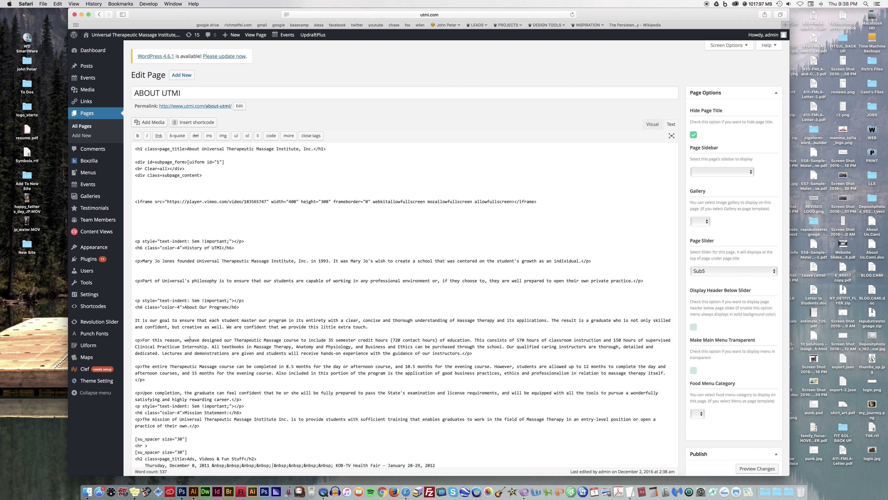
scroll(563, 288, down, 6)
click(765, 322)
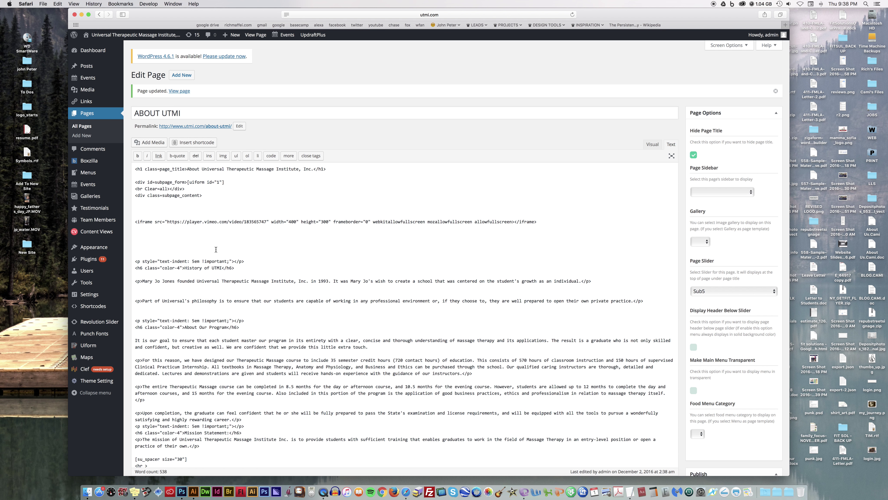
Step: Place the insertion point in the blank space below the video iframe, open Add Media, and browse the media library
click(150, 243)
click(145, 143)
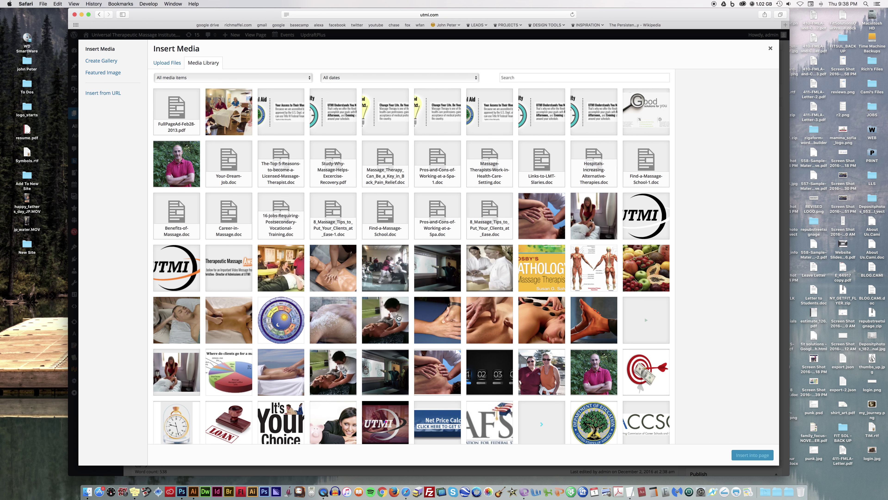
scroll(330, 225, down, 5)
scroll(329, 224, up, 5)
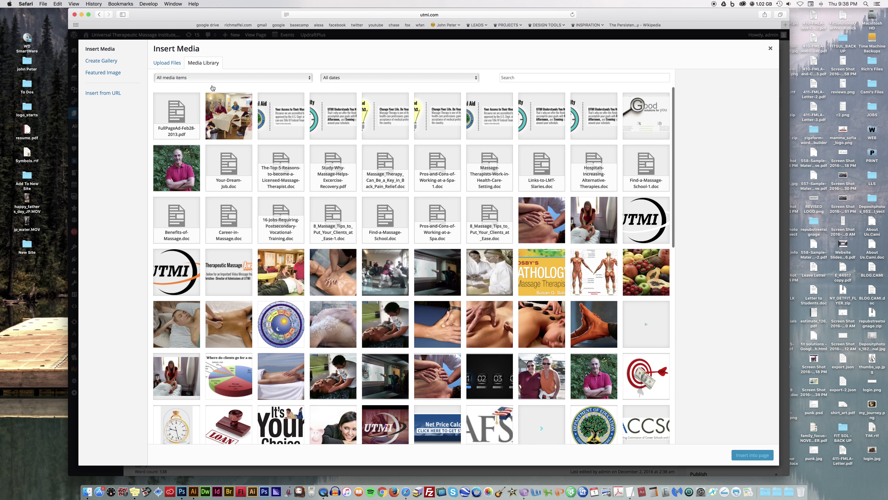
Step: Preview images in the Desktop folder and upload login.jpg to the media library
click(170, 66)
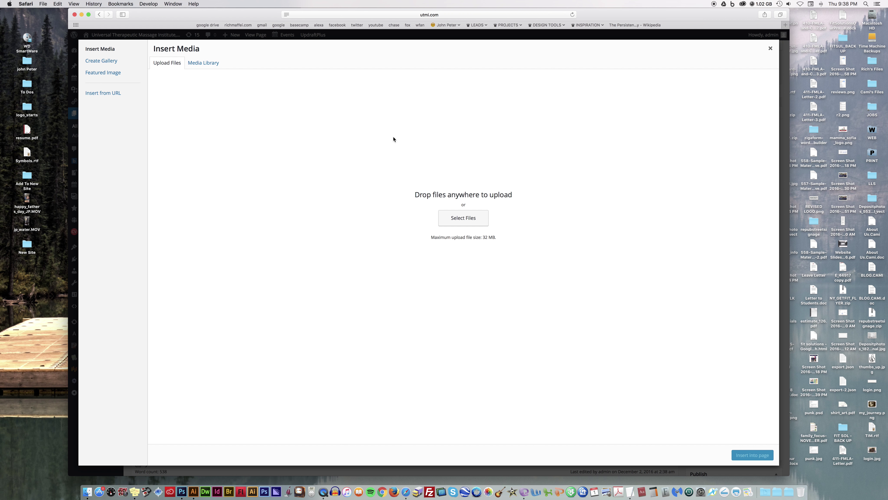
click(474, 218)
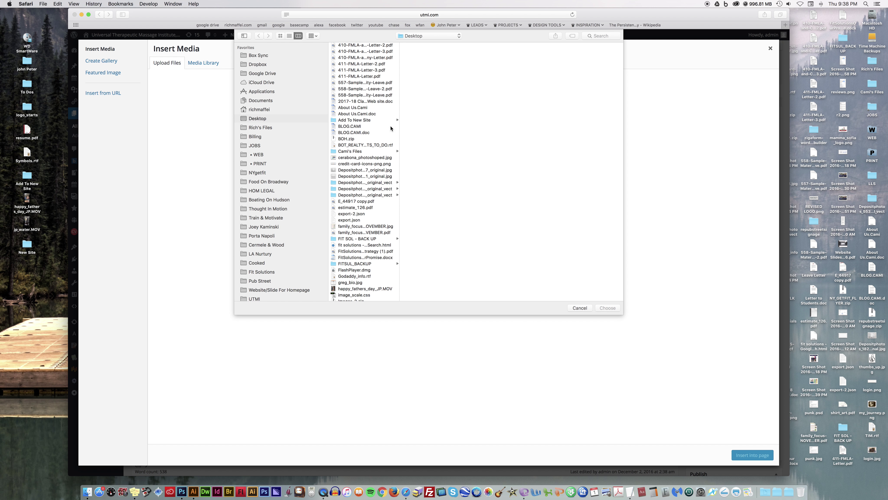
scroll(360, 286, down, 5)
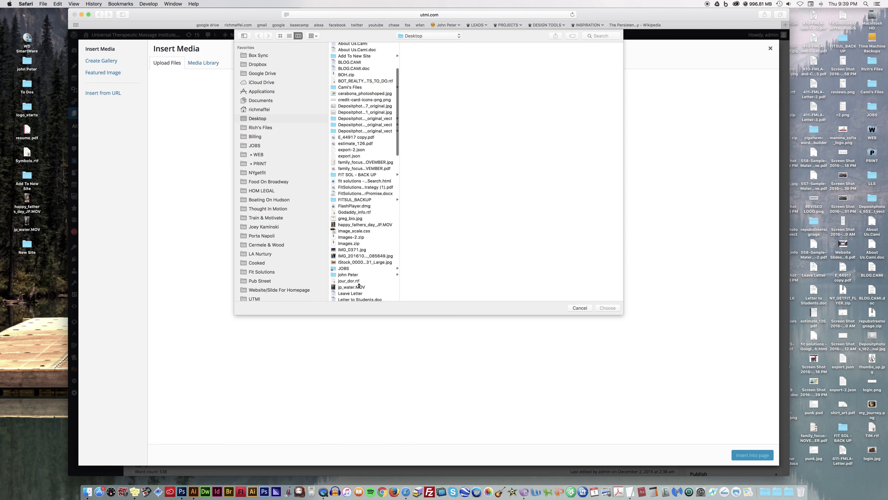
click(346, 249)
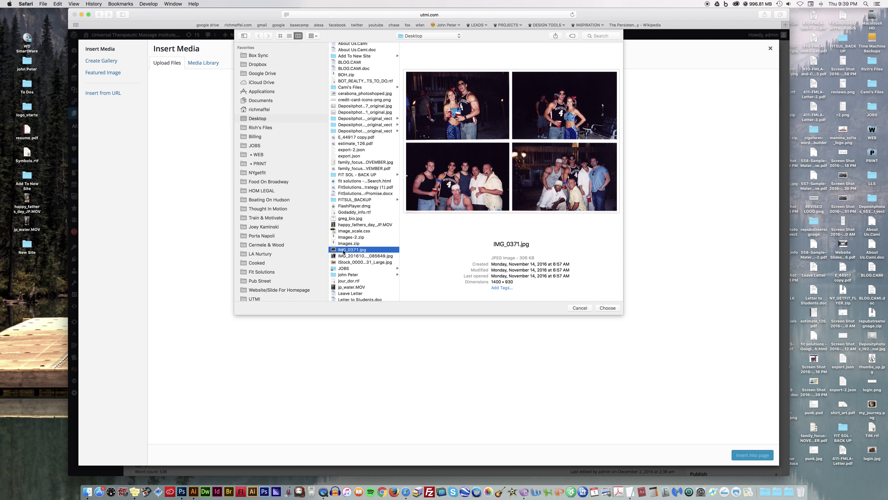
click(343, 256)
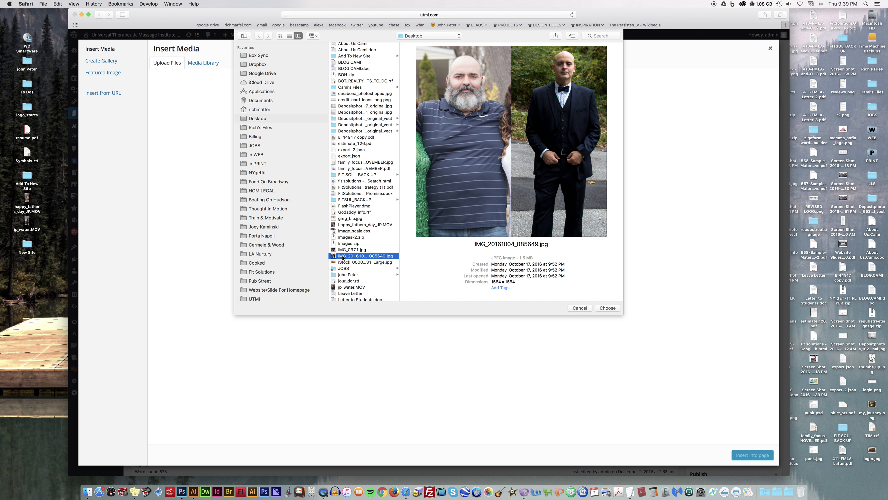
scroll(343, 268, down, 3)
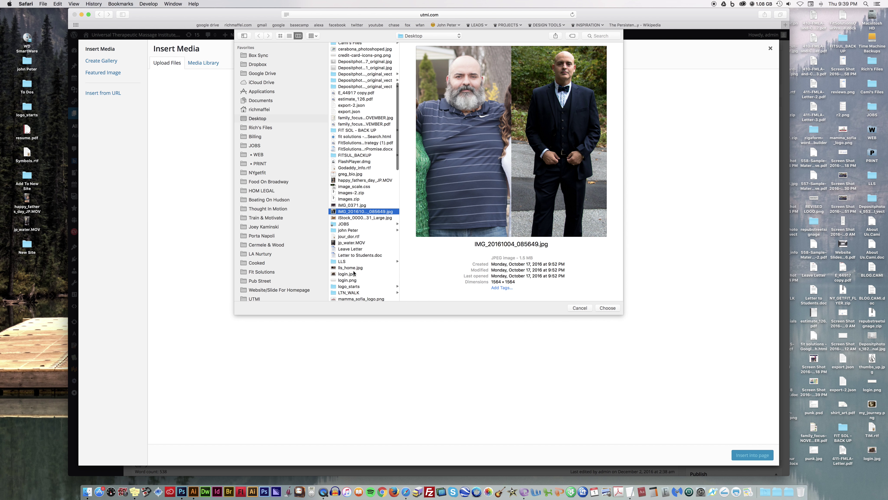
click(347, 274)
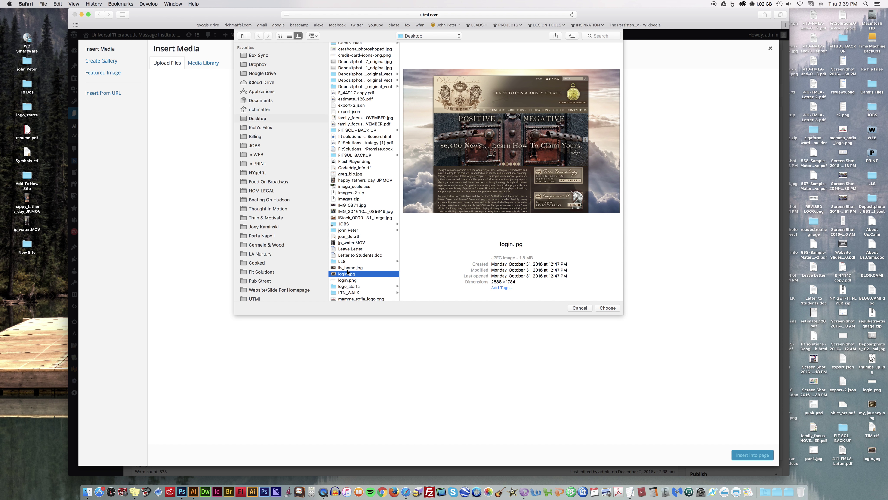
scroll(347, 262, down, 5)
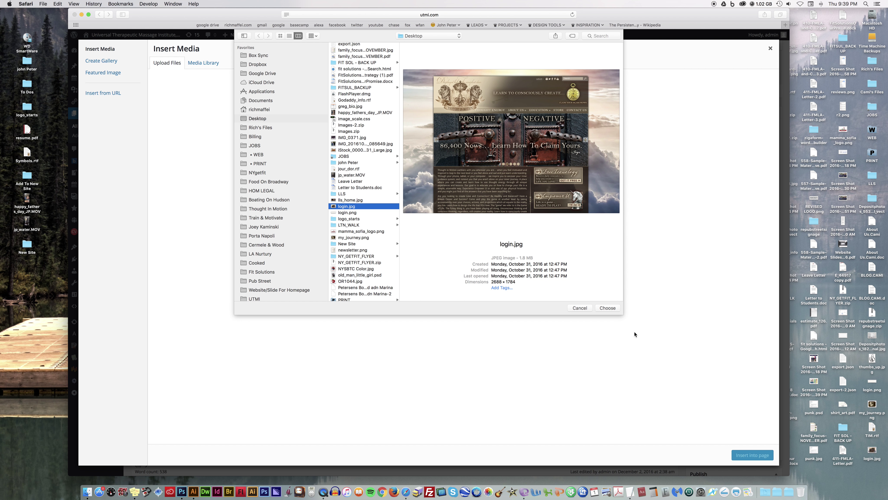
click(608, 308)
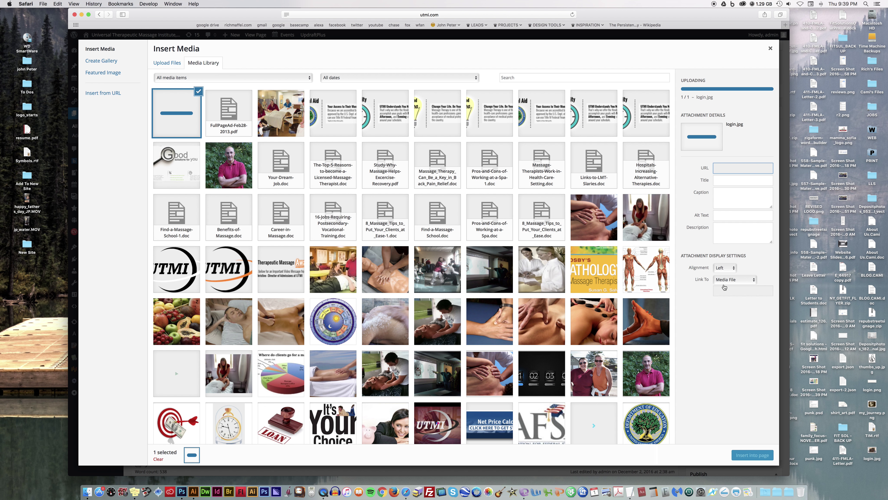
Step: Set login.jpg's alignment and link to None, keep it selected at full size, and insert it into the page
click(715, 270)
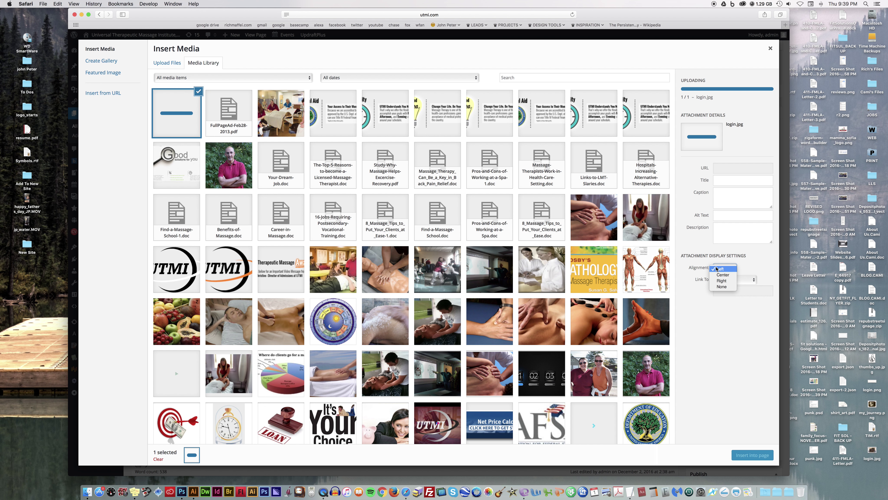
click(720, 286)
click(733, 282)
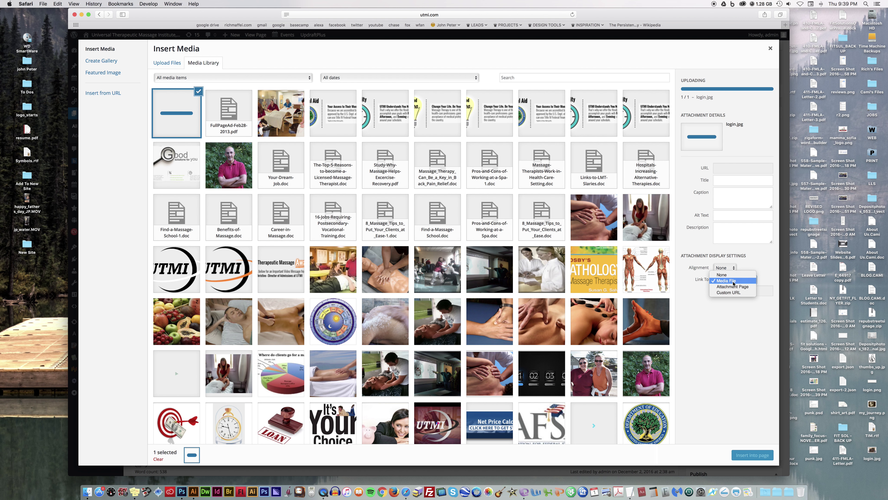
click(721, 275)
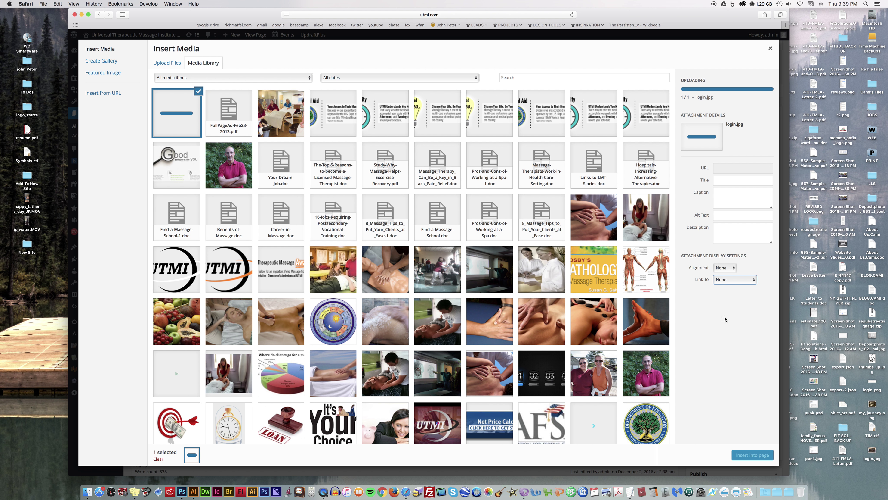
click(161, 108)
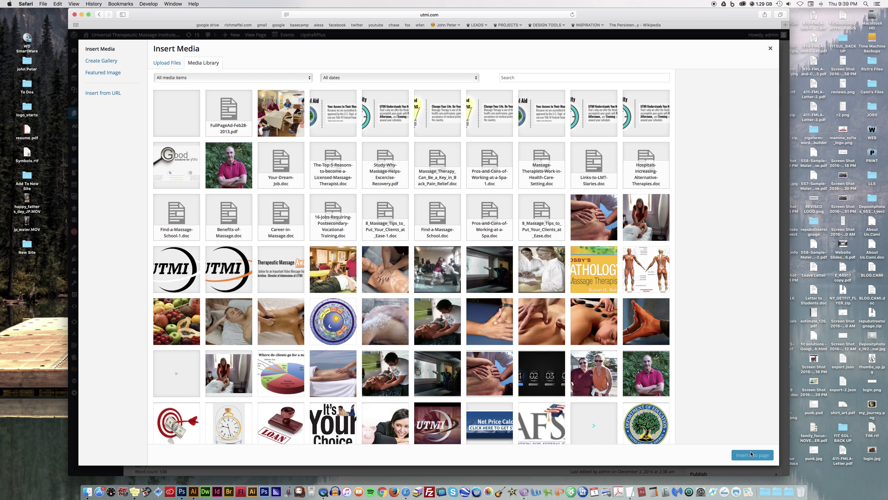
click(181, 129)
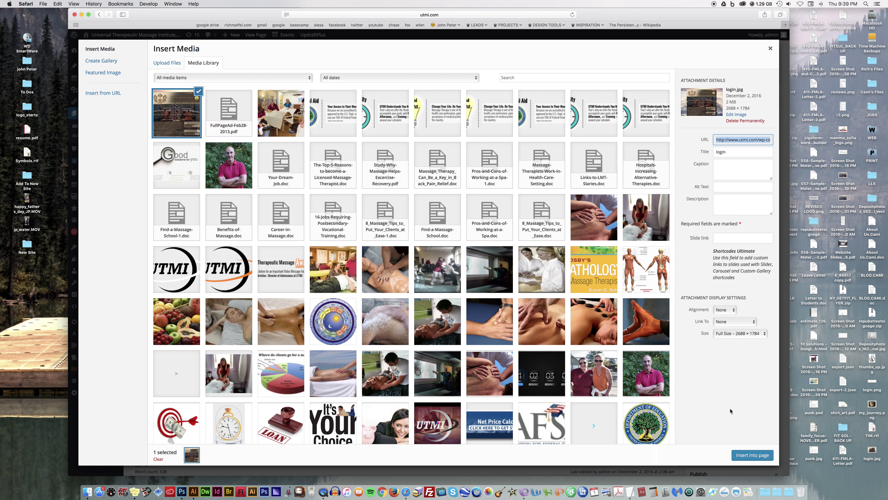
click(753, 455)
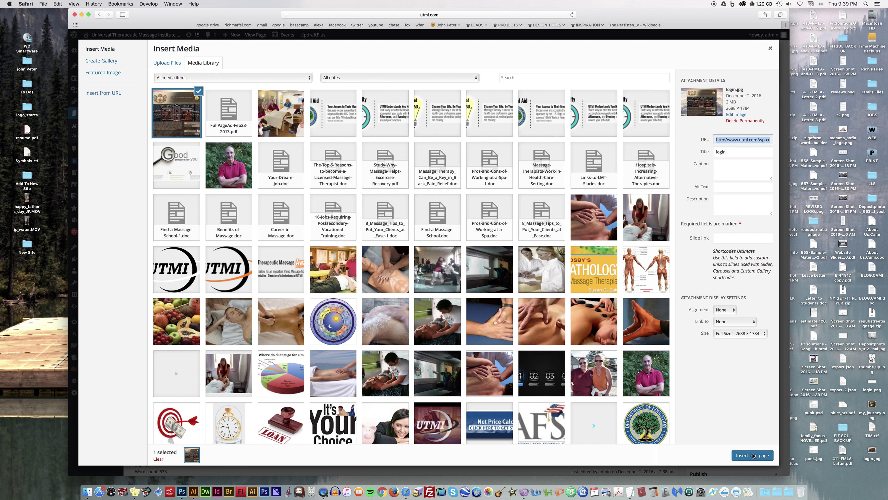
Step: Review the inserted image tag below the video, preview the page in Visual mode, and return to Text mode
drag(492, 241, 126, 242)
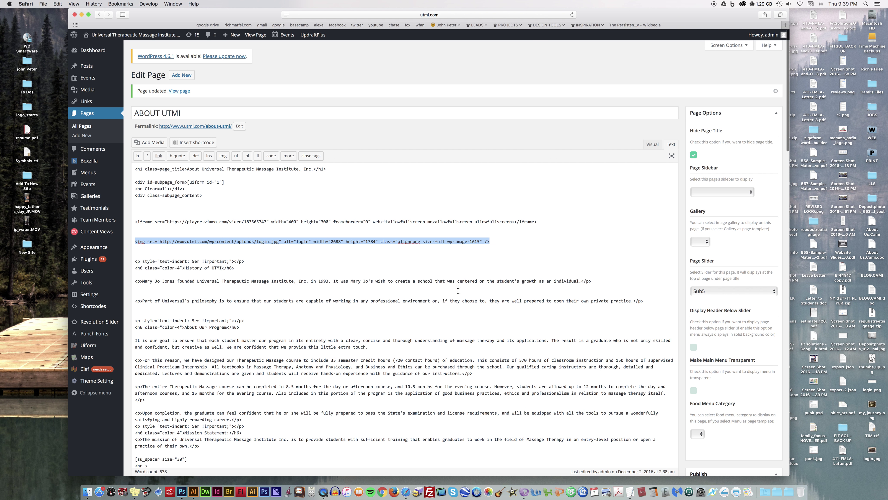
scroll(485, 295, down, 2)
scroll(485, 296, up, 2)
click(651, 145)
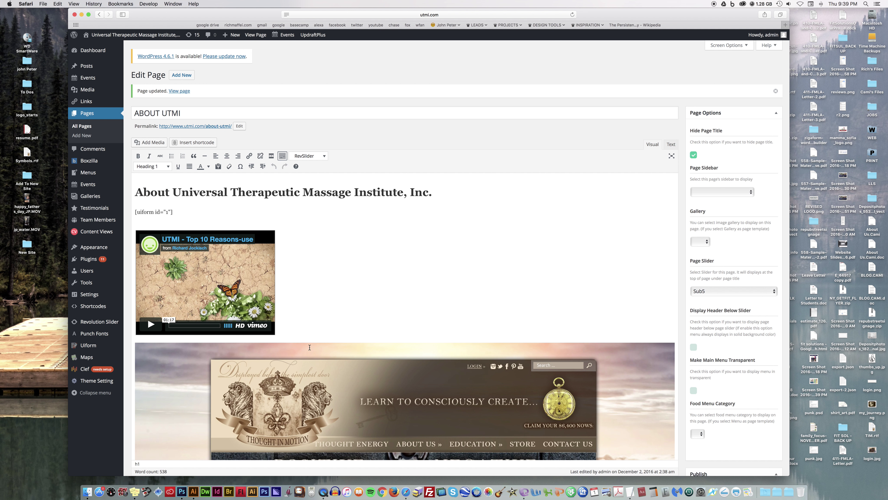
scroll(596, 182, down, 1)
click(671, 132)
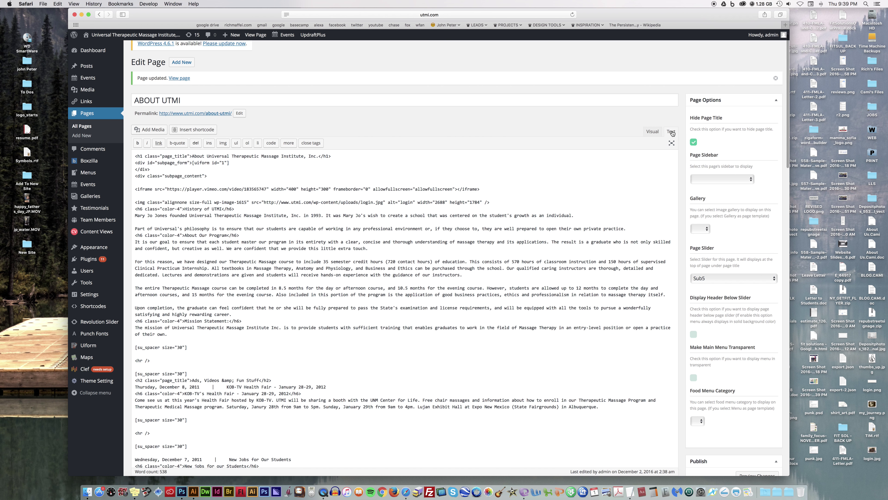
Step: Update the About UTMI page and check the inserted image on the live page
scroll(402, 279, down, 3)
click(764, 410)
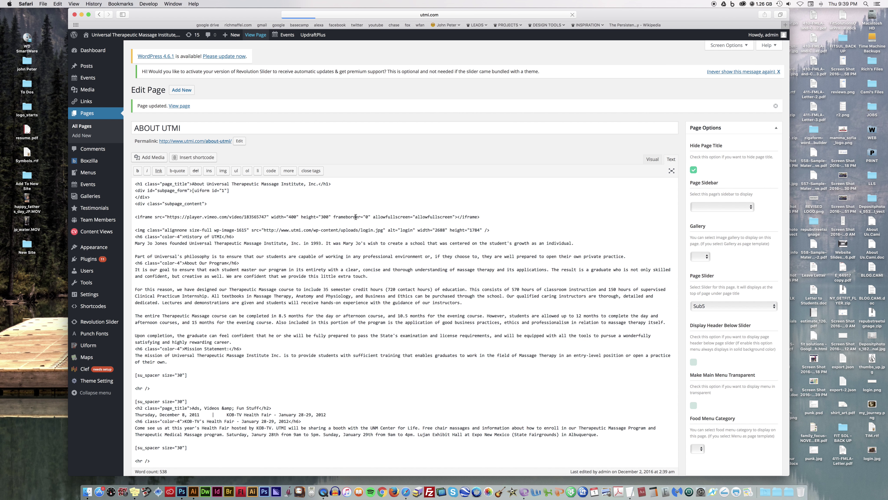
scroll(381, 296, down, 6)
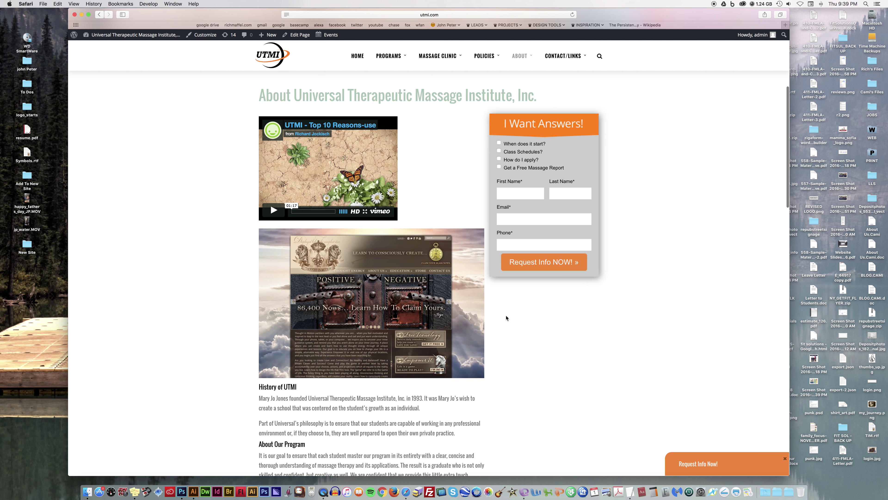
scroll(565, 335, up, 5)
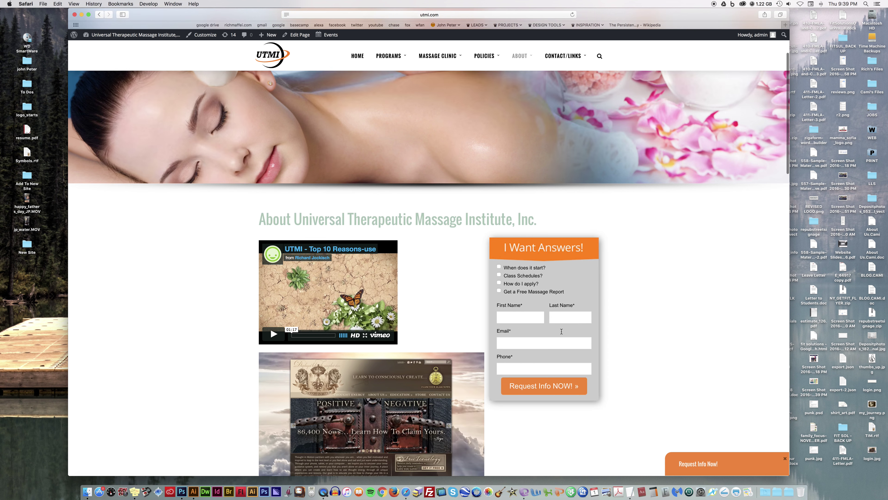
scroll(518, 341, down, 4)
scroll(420, 243, down, 8)
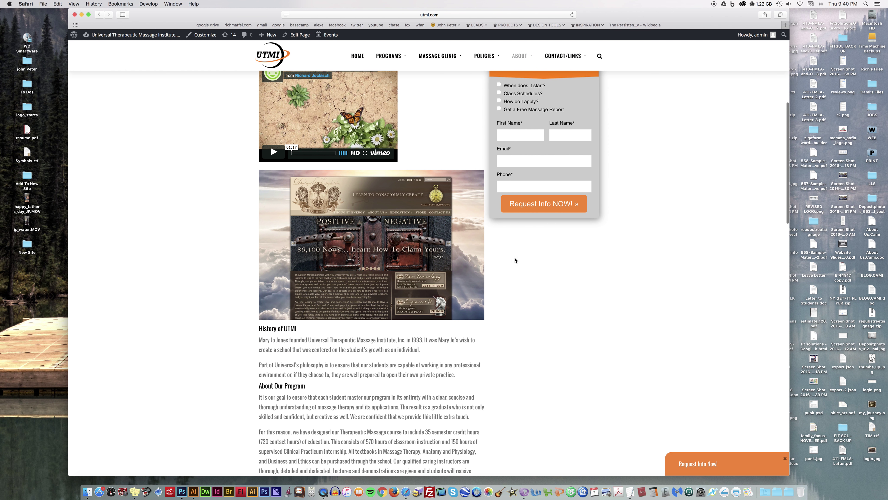
scroll(420, 243, up, 10)
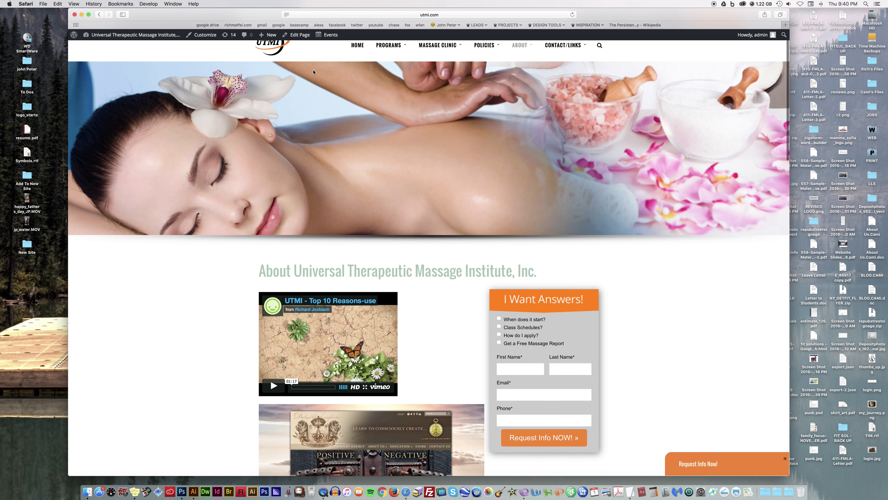
Step: Reopen the About UTMI page for editing, delete the login.jpg image tag below the video iframe, and update the page
click(305, 35)
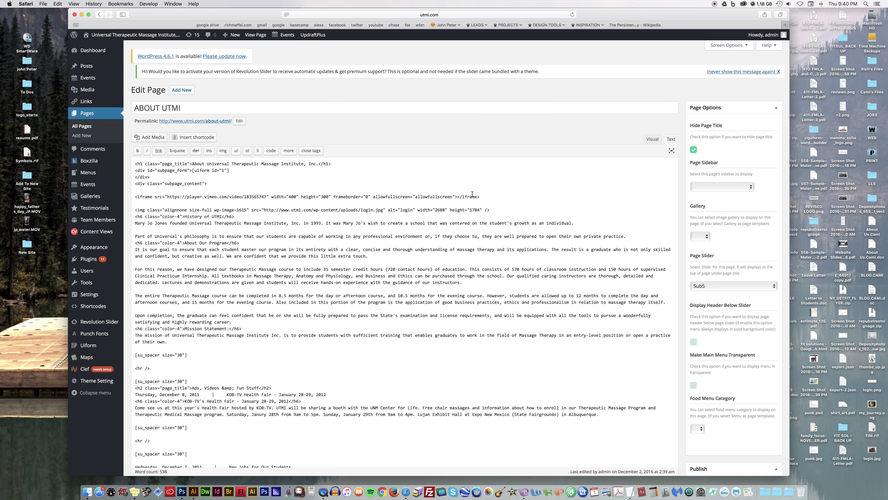
scroll(472, 194, down, 1)
scroll(203, 189, up, 1)
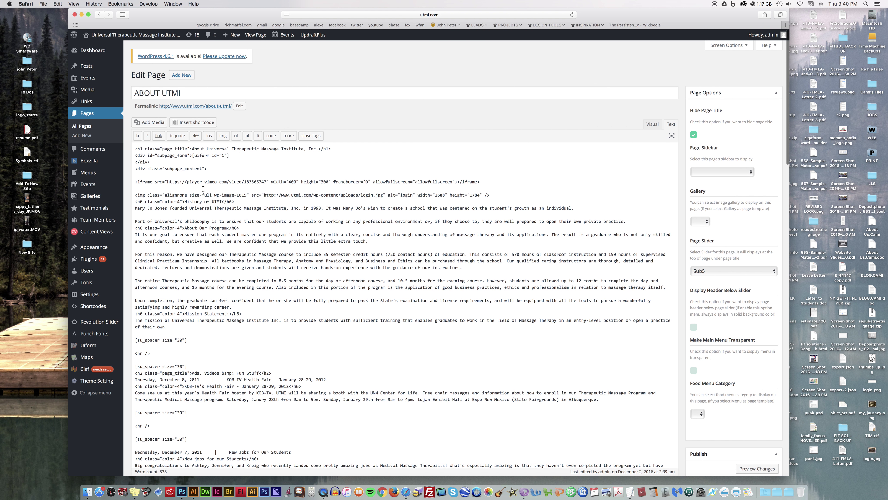
drag(500, 196, 136, 194)
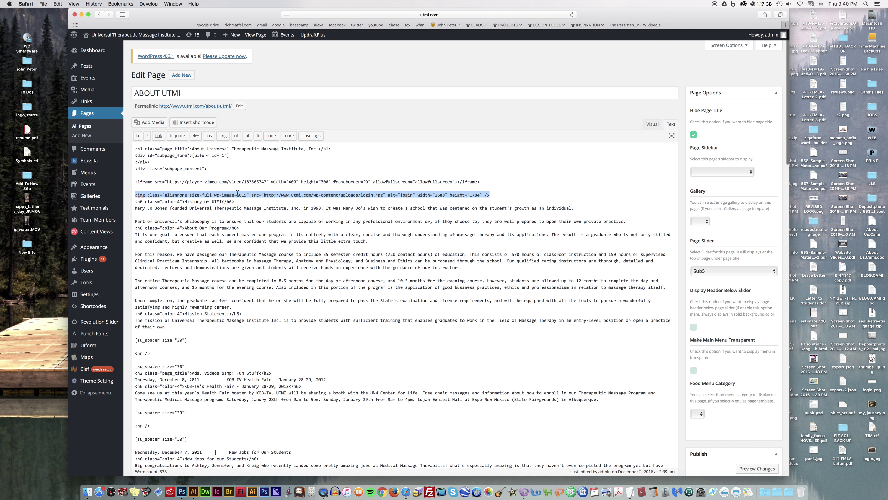
key(BackSpace)
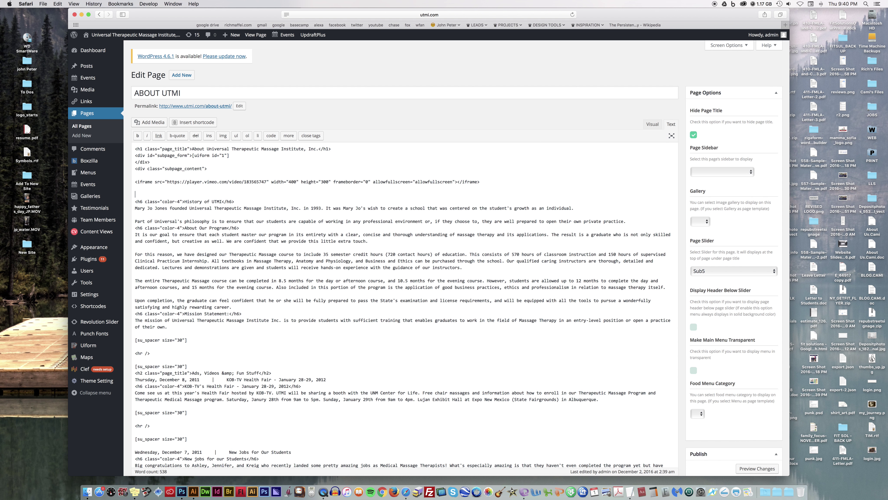
scroll(671, 207, down, 5)
click(761, 459)
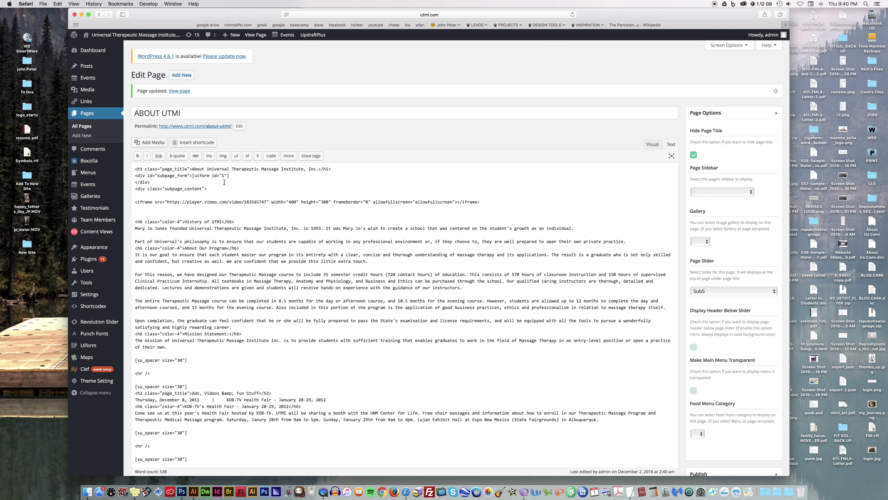
Step: Browse the site's Media Library and permanently delete login.jpg
click(90, 90)
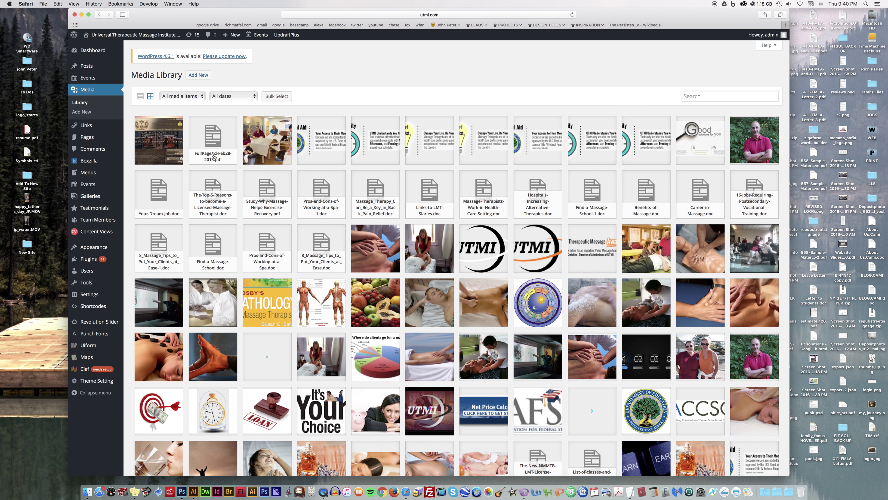
scroll(608, 384, down, 10)
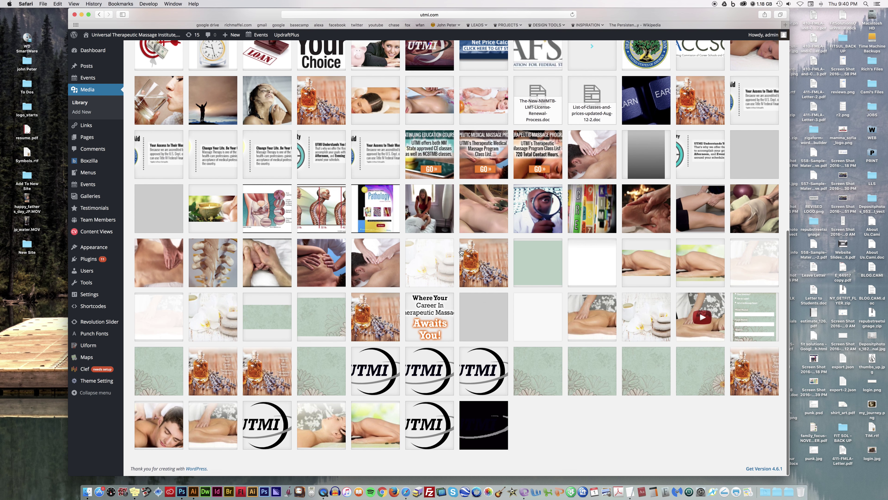
scroll(479, 234, up, 15)
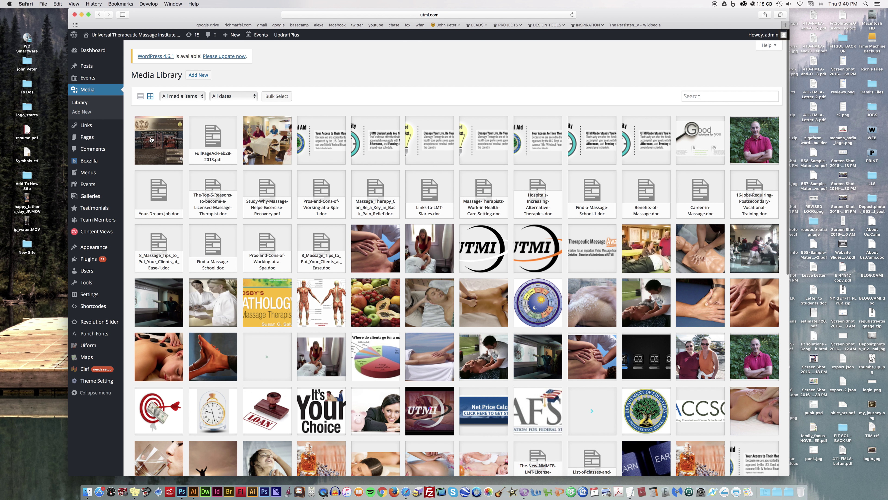
click(151, 139)
click(638, 282)
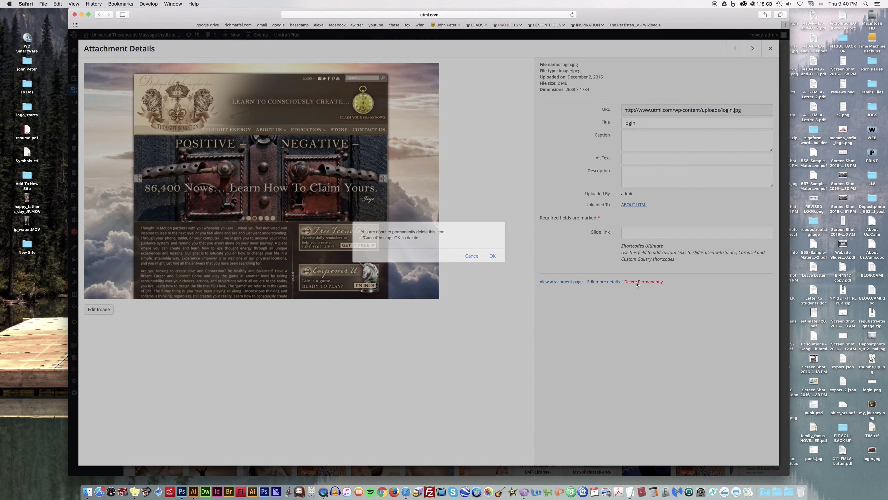
click(492, 256)
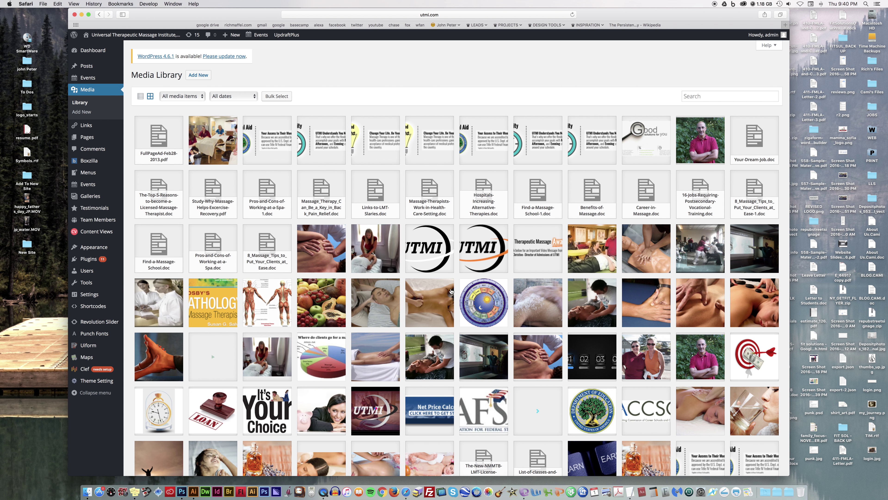
Step: Open the Home page for editing and review the content of the Intro Copy text block without saving changes
click(93, 47)
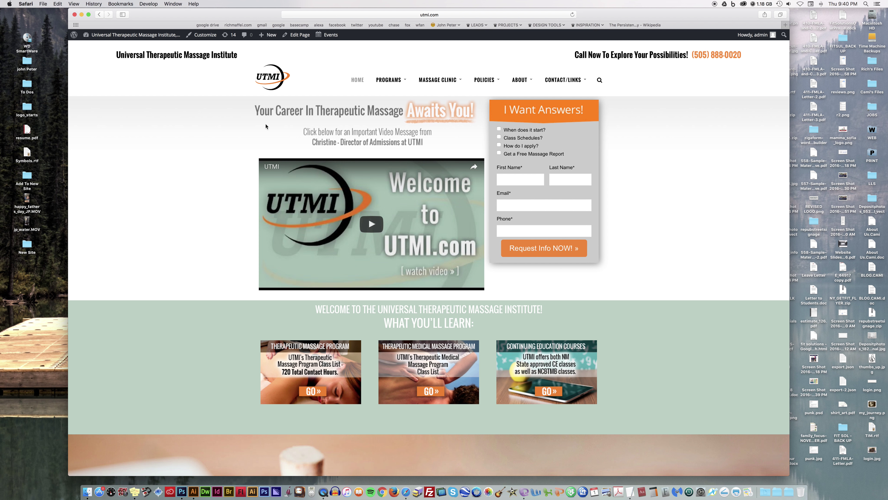
click(303, 36)
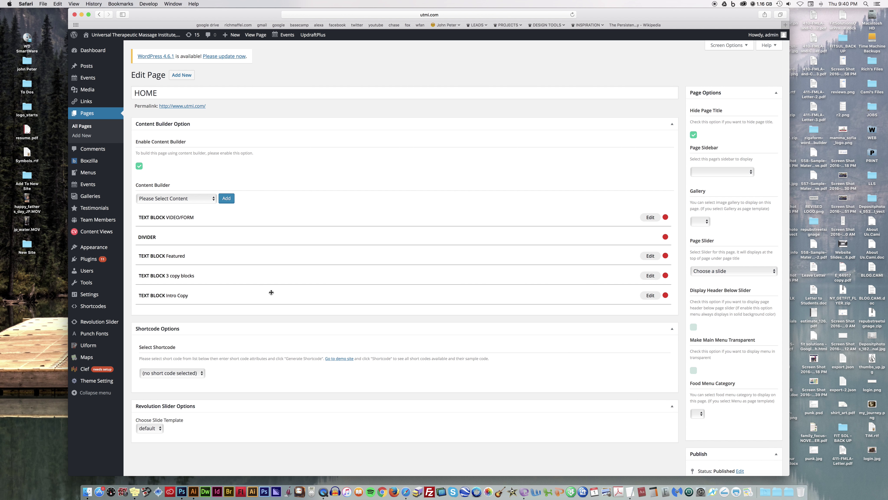
click(651, 296)
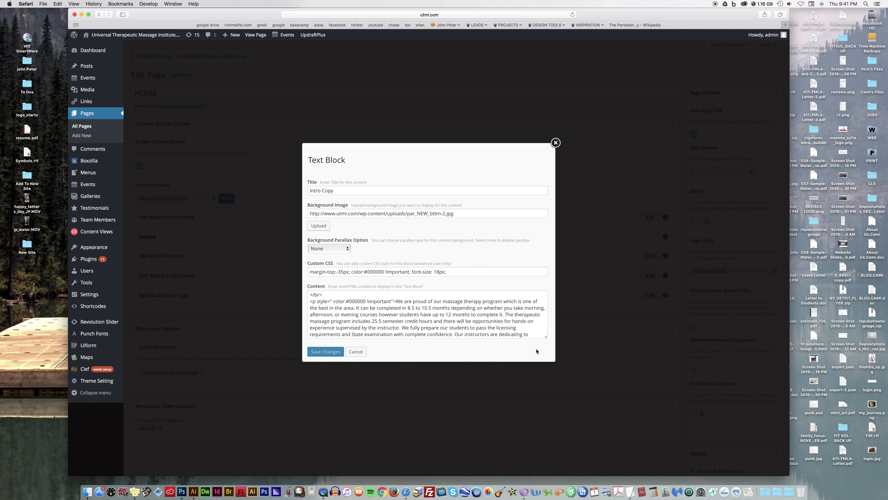
mouse_move(547, 338)
mouse_down()
mouse_move(545, 377)
mouse_move(545, 342)
mouse_up()
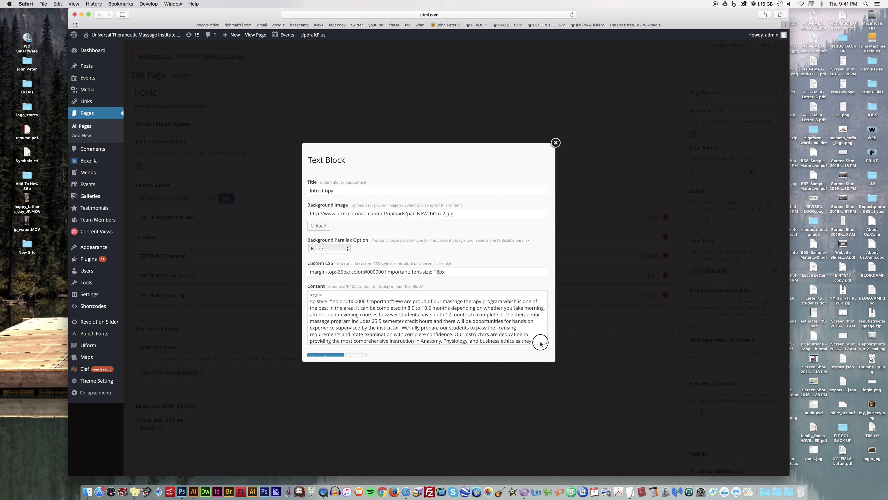
scroll(445, 318, down, 5)
scroll(445, 318, up, 5)
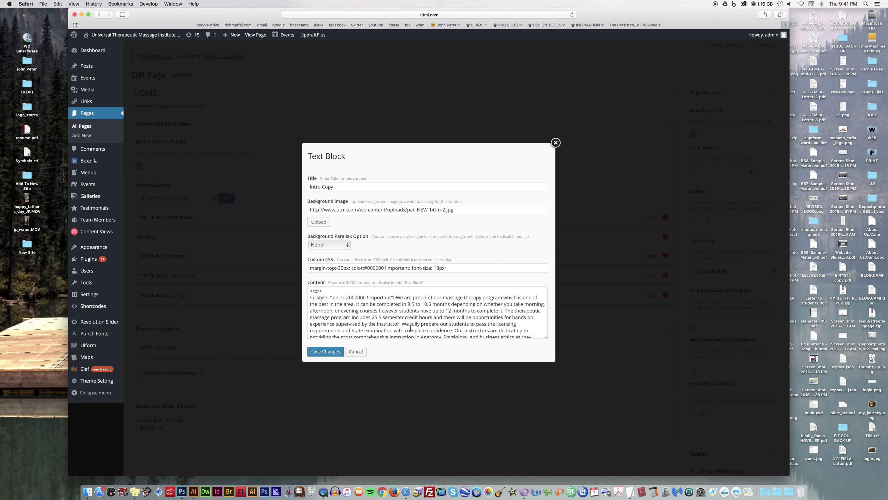
drag(379, 311, 419, 311)
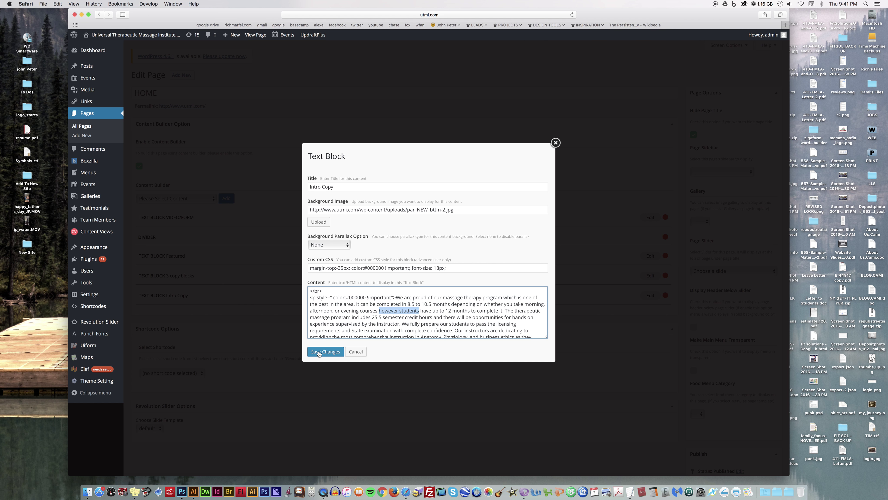
click(556, 143)
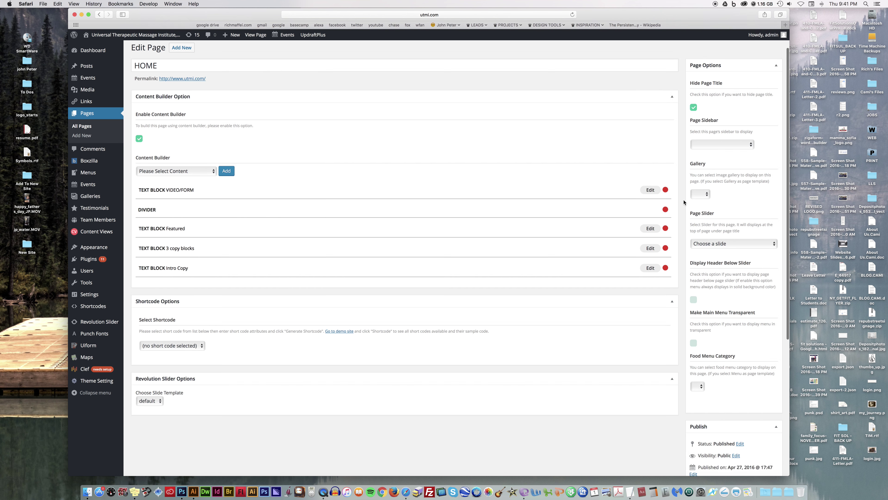
Step: Return to the live site and open the Academic Policies page under Policies
scroll(770, 227, down, 10)
click(766, 282)
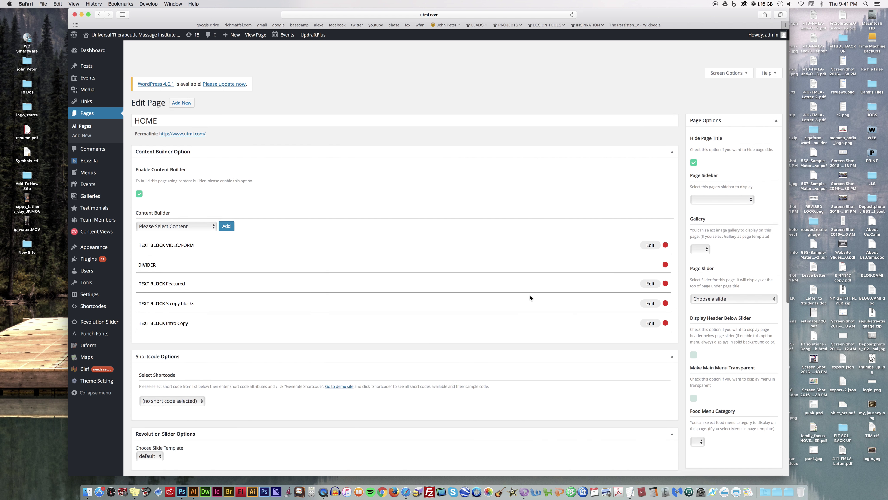
mouse_move(128, 37)
click(101, 49)
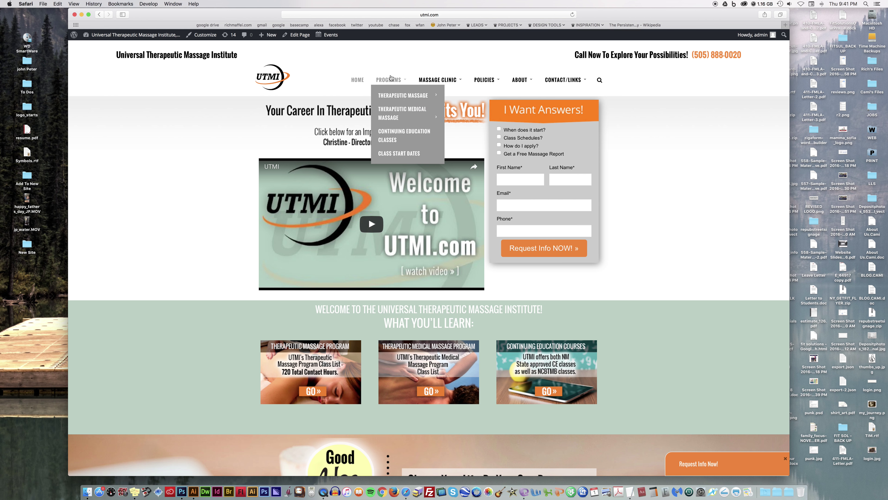
mouse_move(475, 82)
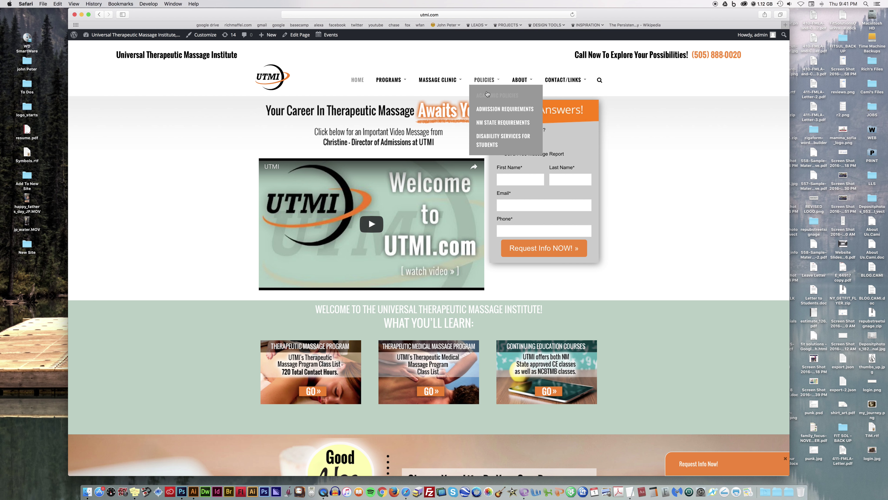
click(500, 100)
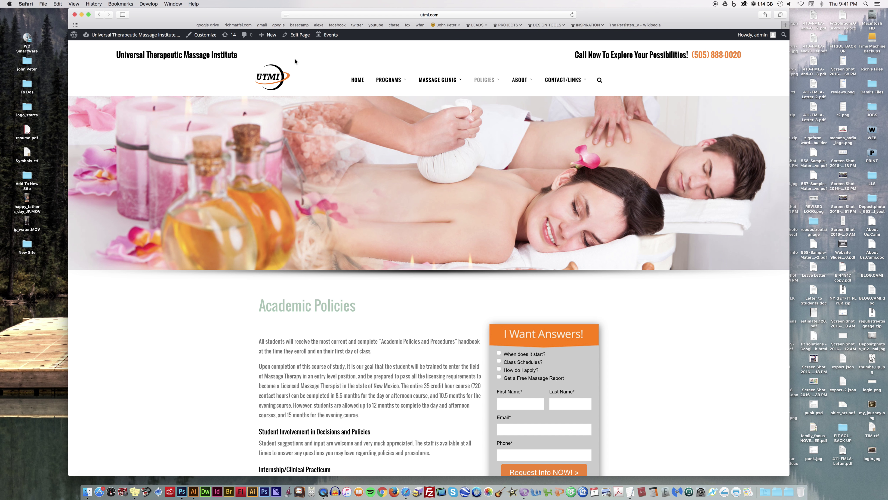
Step: Open the Academic Policies page for editing and examine the page_title heading tag at the start of its code
click(299, 36)
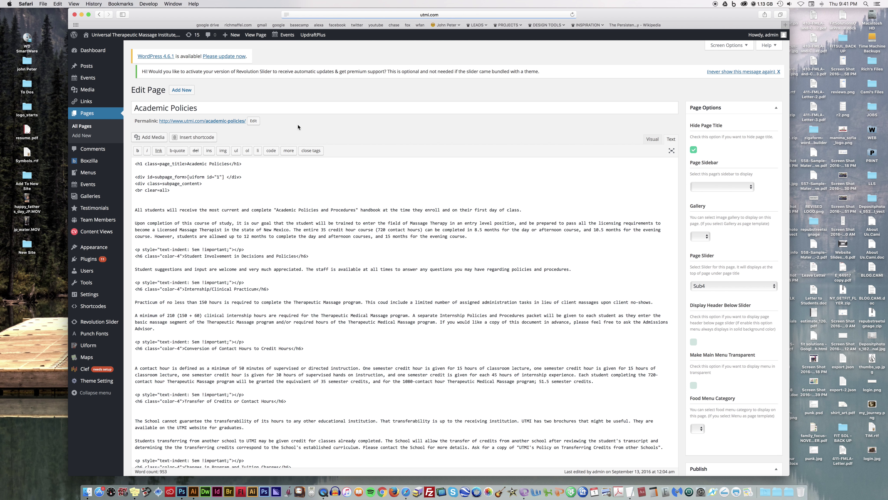
drag(243, 148, 129, 146)
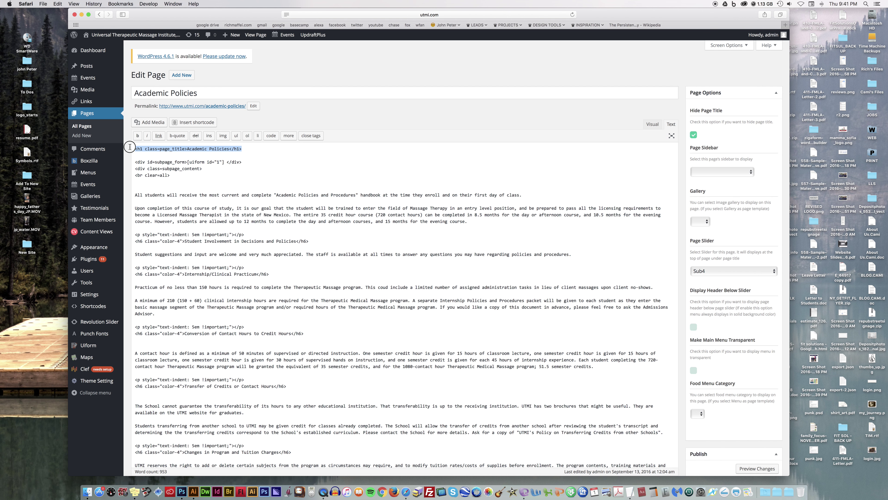
click(151, 150)
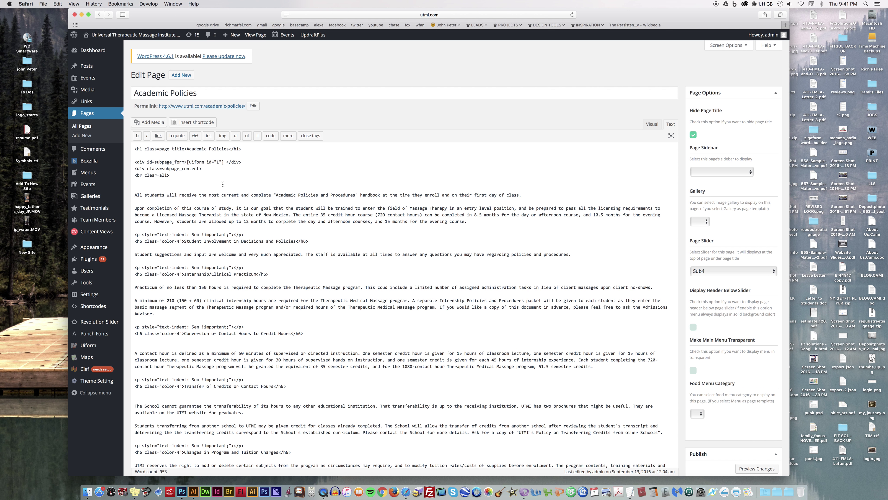
drag(143, 149, 139, 150)
click(186, 172)
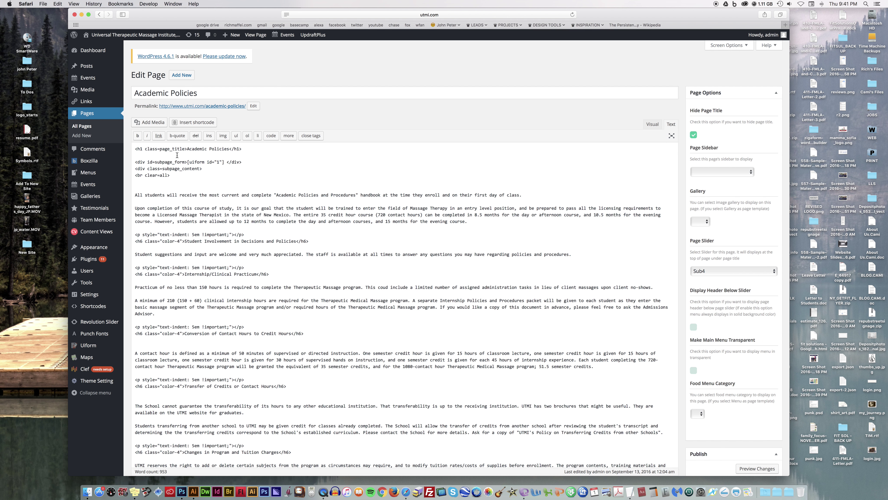
drag(183, 148, 147, 150)
click(206, 157)
Step: Duplicate the Academic Policies h1 heading line, placing the copy two lines below the original
drag(246, 148, 122, 147)
key(super+c)
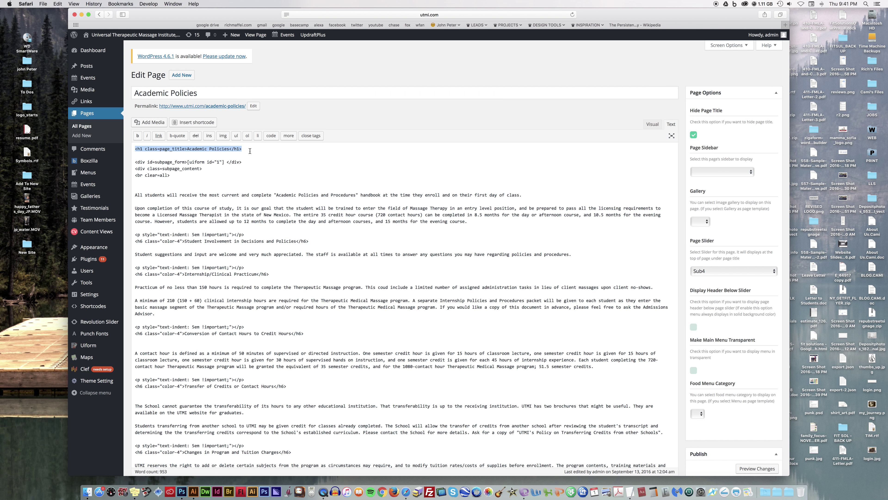
click(258, 150)
key(Return)
key(Return)
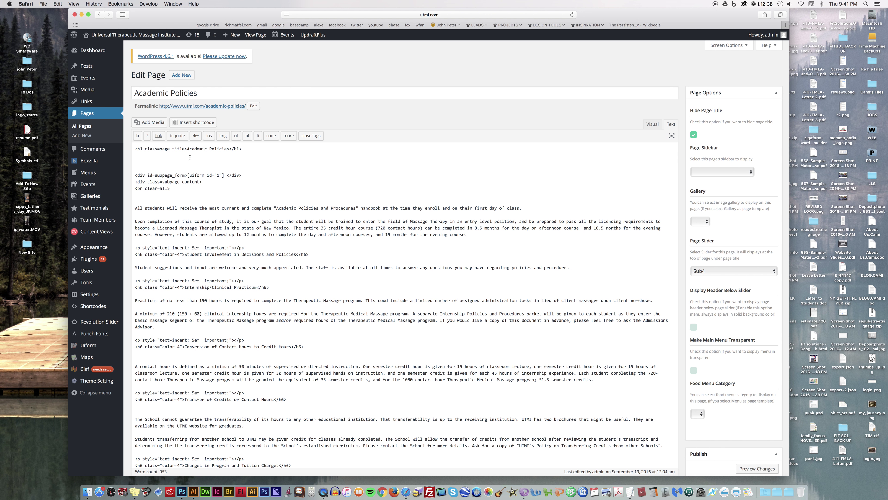
key(super+v)
Step: Replace the text inside the duplicated h1 heading with "New Title"
drag(230, 161, 187, 162)
text(New)
key(super+z)
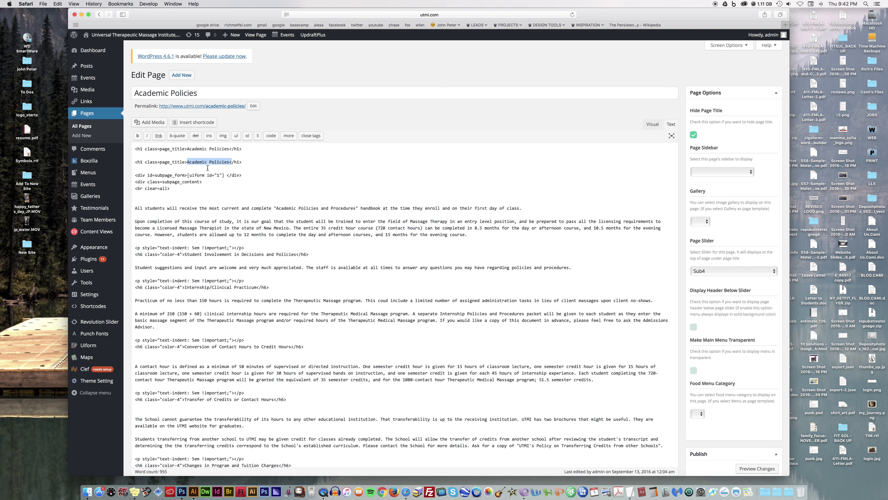
click(209, 168)
drag(230, 162, 188, 162)
text(New Title)
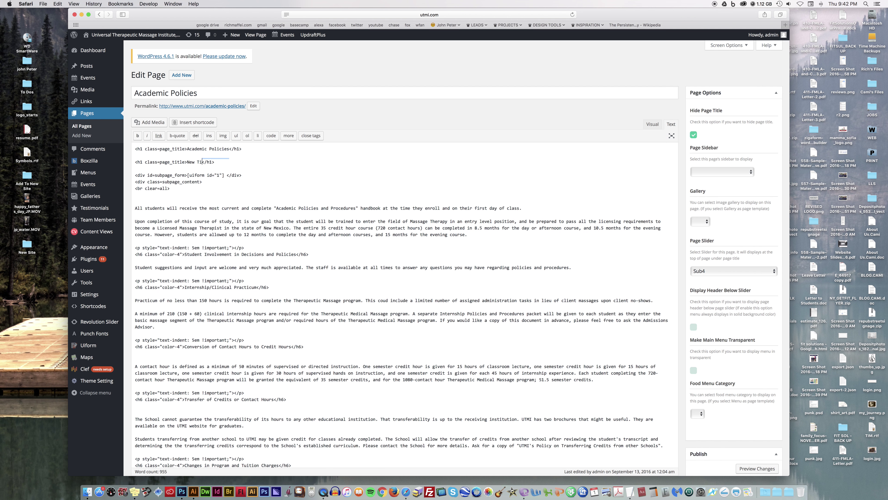
Step: Update the Academic Policies page and view it on the live site
click(279, 177)
scroll(617, 214, down, 5)
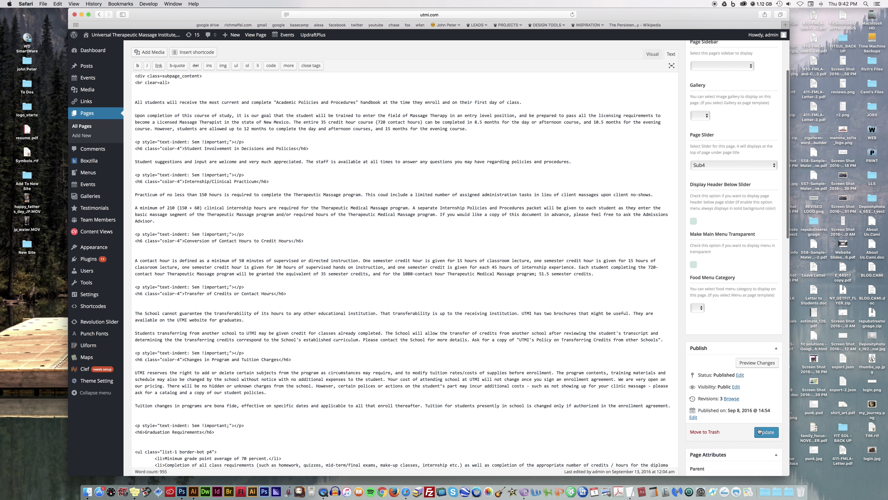
click(759, 430)
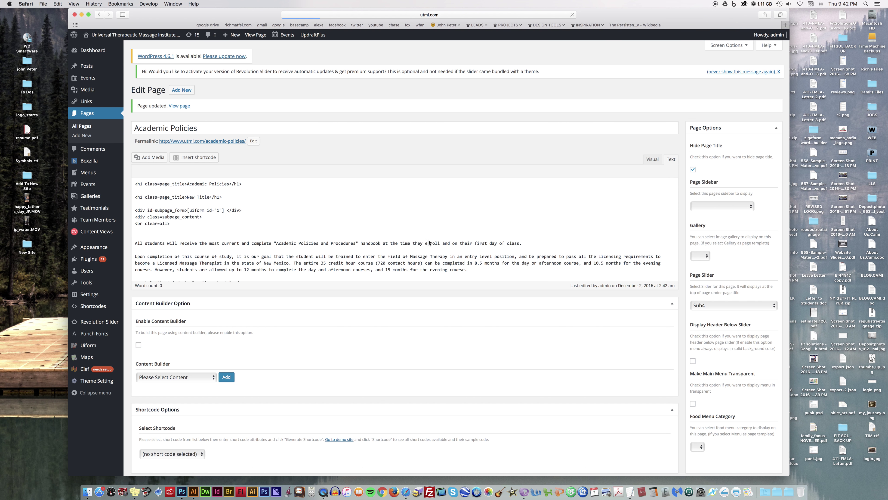
click(256, 35)
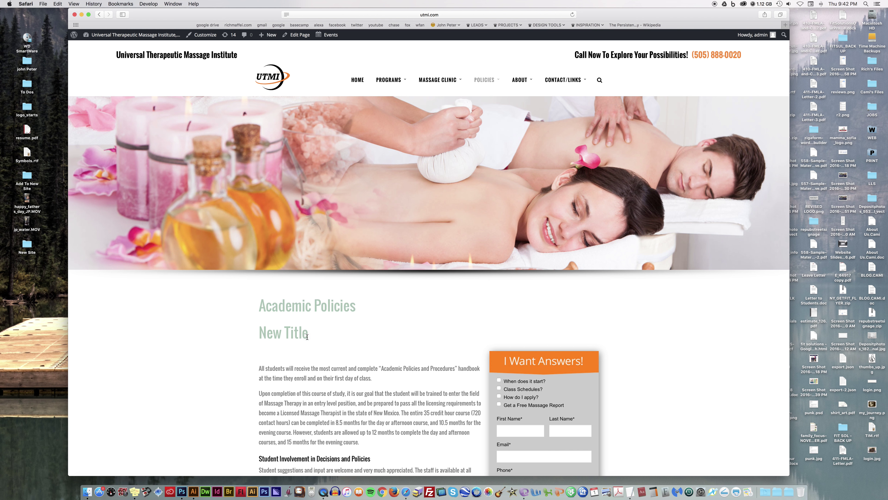
Step: Examine the page titles, section headings and body paragraphs on the live Academic Policies page
scroll(270, 356, down, 2)
drag(273, 275, 302, 275)
drag(321, 428, 270, 427)
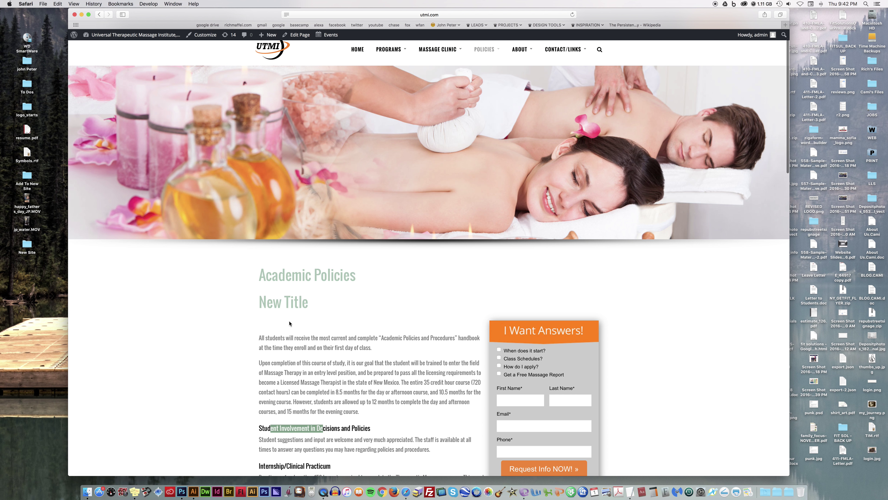
drag(306, 306, 289, 391)
drag(259, 337, 307, 362)
scroll(327, 382, down, 10)
scroll(327, 381, up, 12)
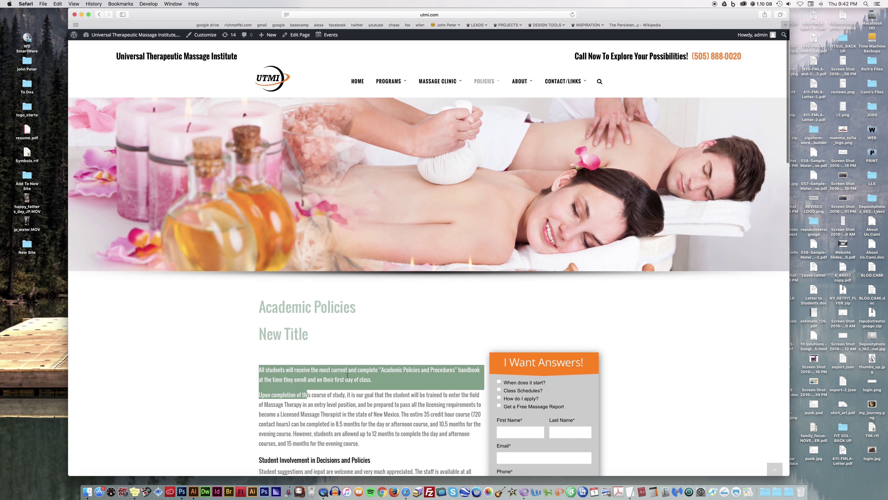
click(270, 365)
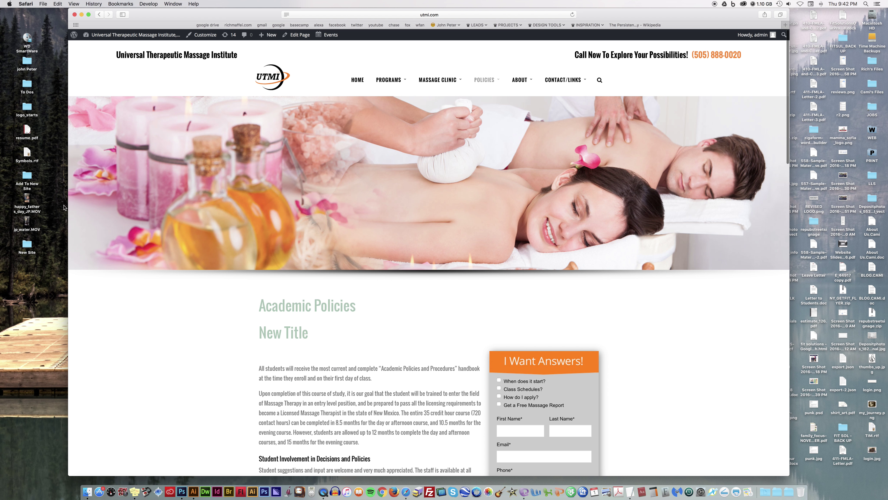
Step: Reopen the Academic Policies page for editing, delete the "New Title" heading line, and update the page
click(299, 35)
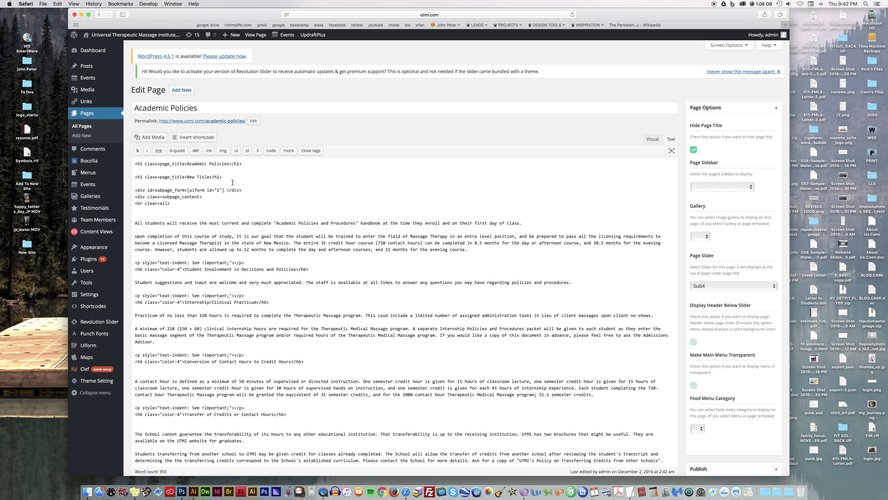
drag(233, 182, 126, 163)
key(BackSpace)
scroll(454, 273, down, 8)
click(774, 371)
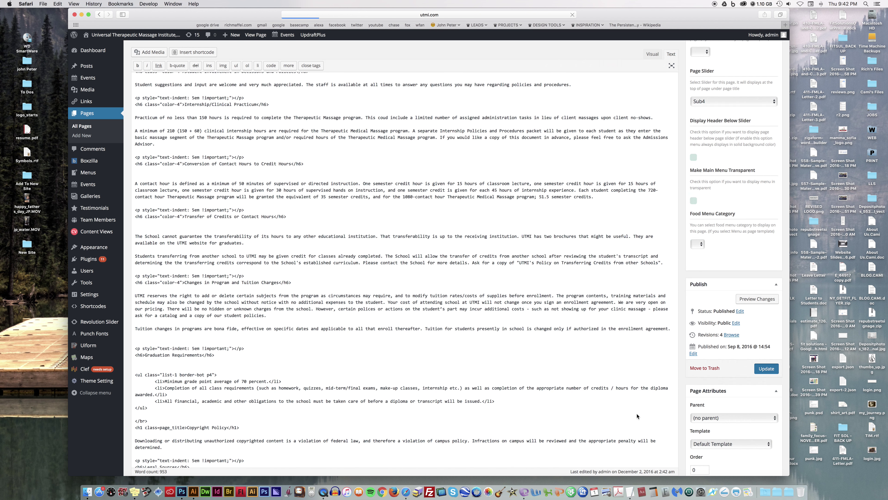
Step: Review the page's revision history and open the December 2, 2016 @ 02:42:23 revision for comparison
scroll(449, 398, down, 15)
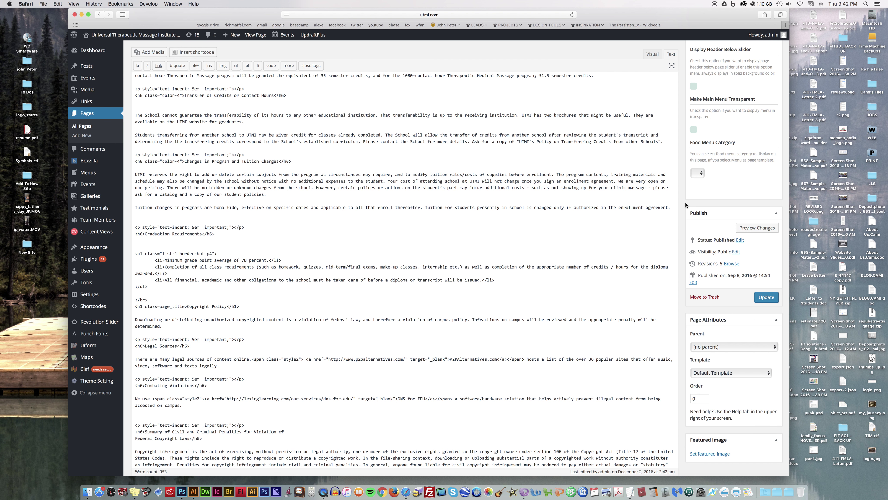
scroll(328, 252, down, 15)
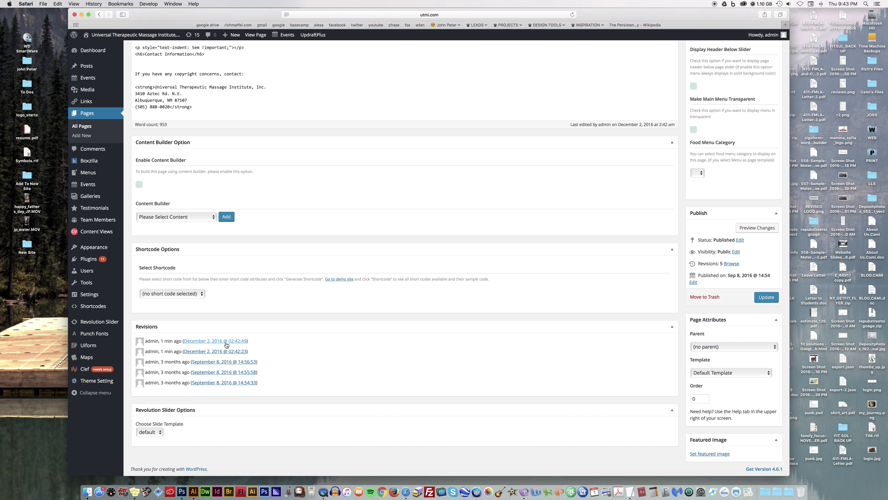
scroll(226, 345, up, 1)
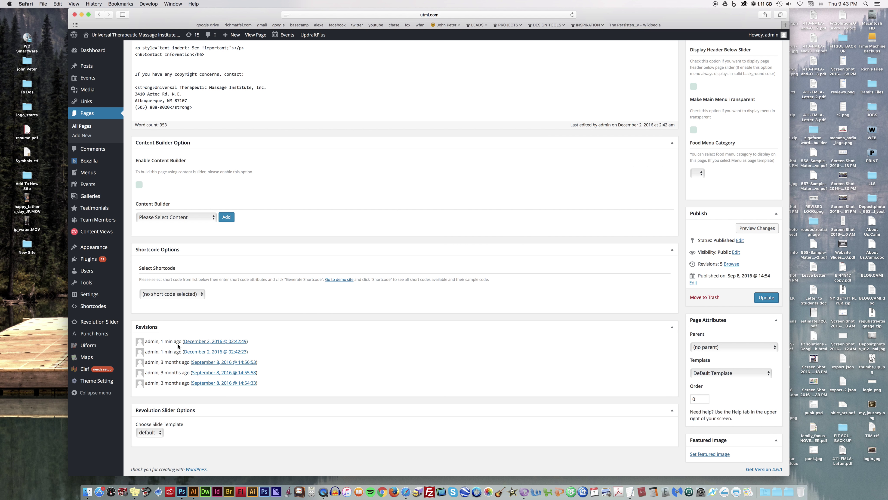
scroll(290, 434, up, 2)
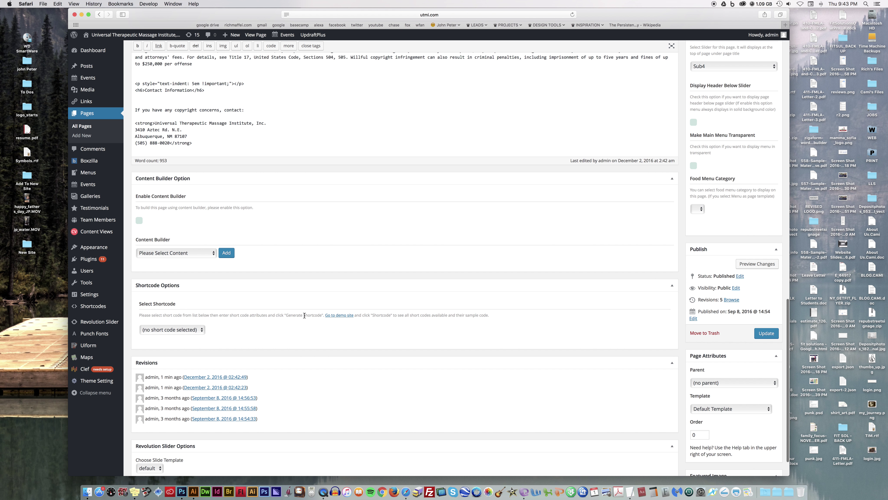
scroll(305, 315, up, 10)
scroll(304, 315, down, 10)
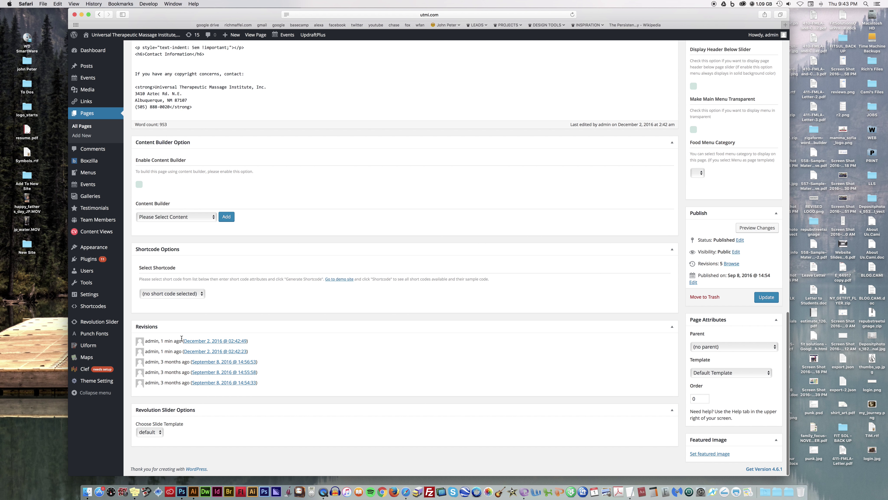
click(210, 352)
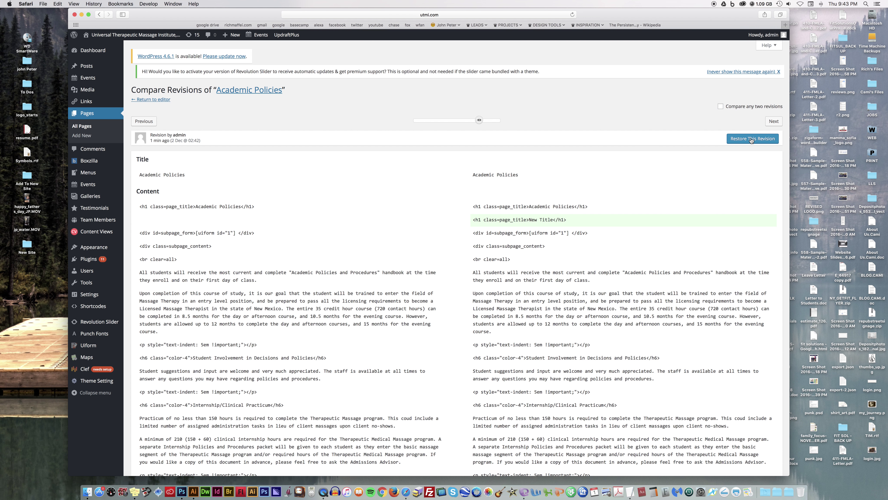
Step: Return to the page editor without restoring the revision and copy the page's entire code into a new TextEdit document
click(100, 14)
scroll(313, 232, up, 15)
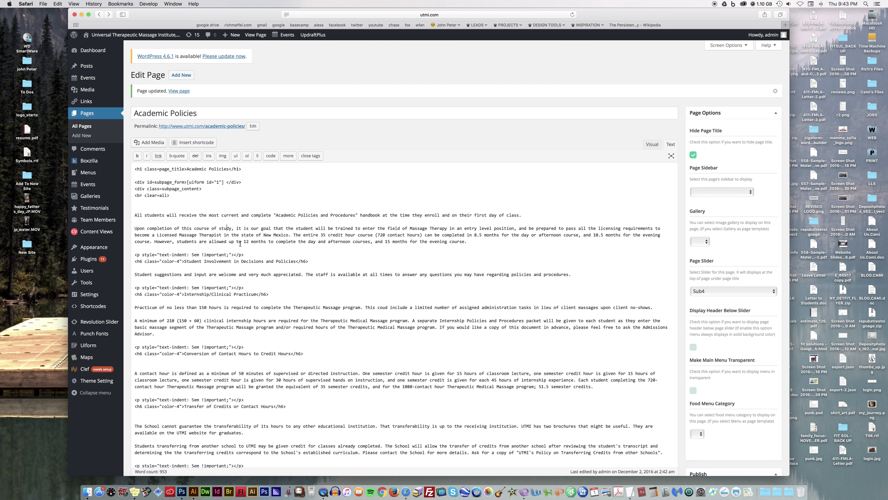
key(super+a)
scroll(315, 280, down, 15)
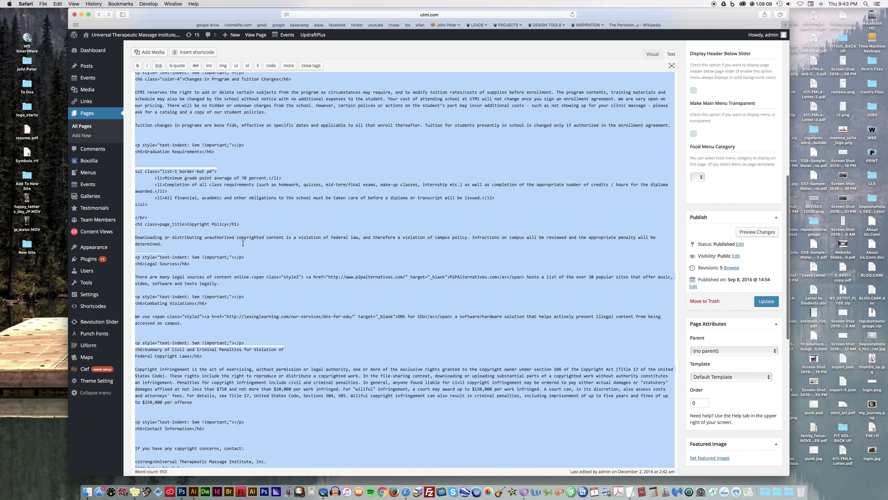
scroll(394, 310, down, 3)
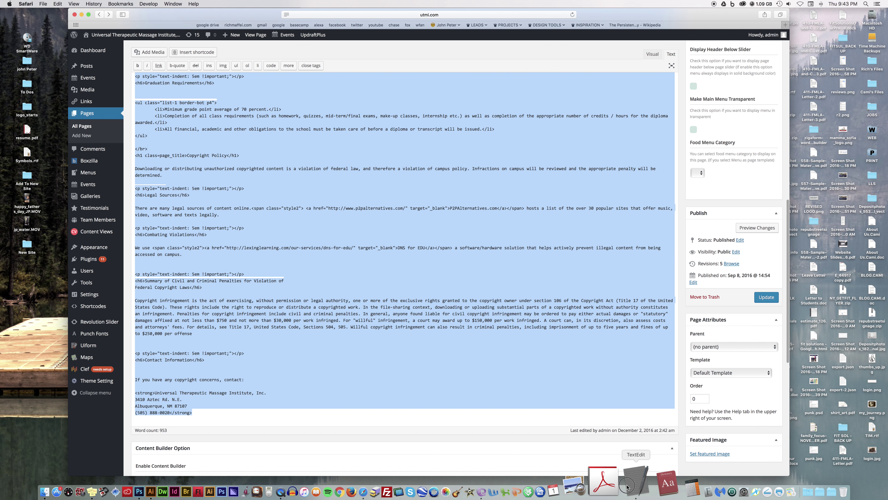
click(631, 490)
key(super+n)
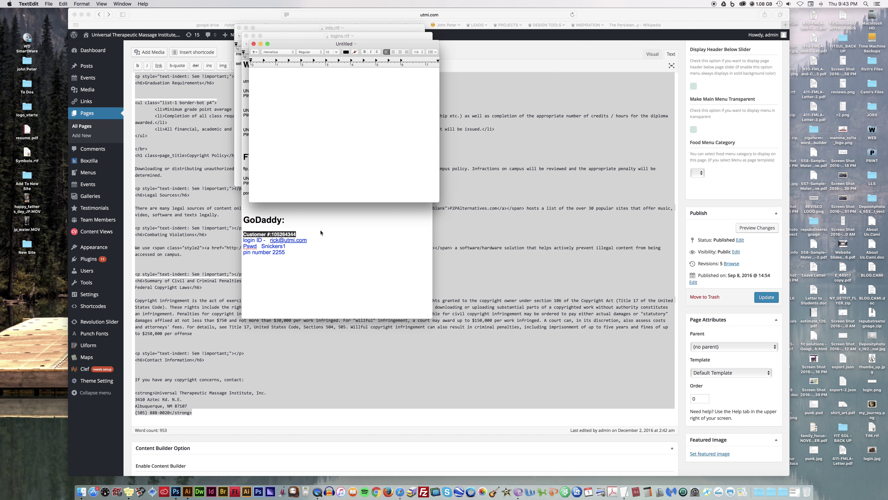
key(super+v)
drag(439, 202, 662, 485)
scroll(426, 235, up, 5)
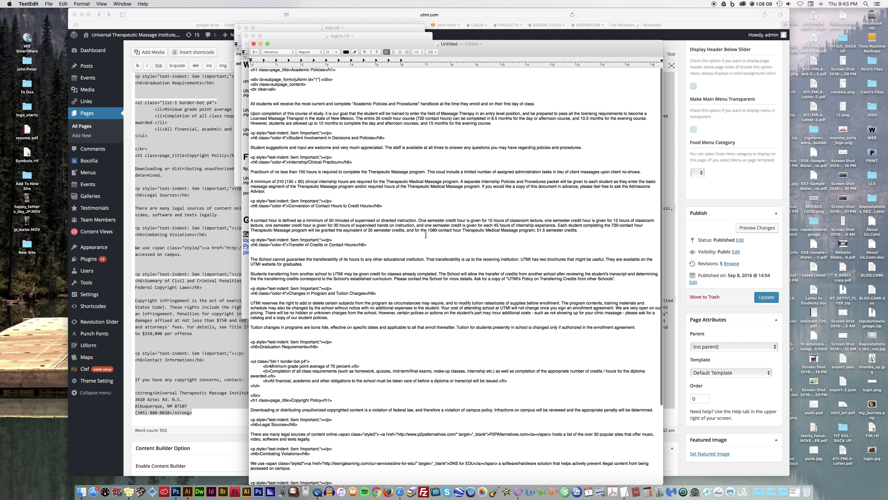
Step: Switch back to Safari and review the Academic Policies code and its revision list
click(176, 325)
scroll(222, 353, down, 6)
scroll(222, 352, up, 15)
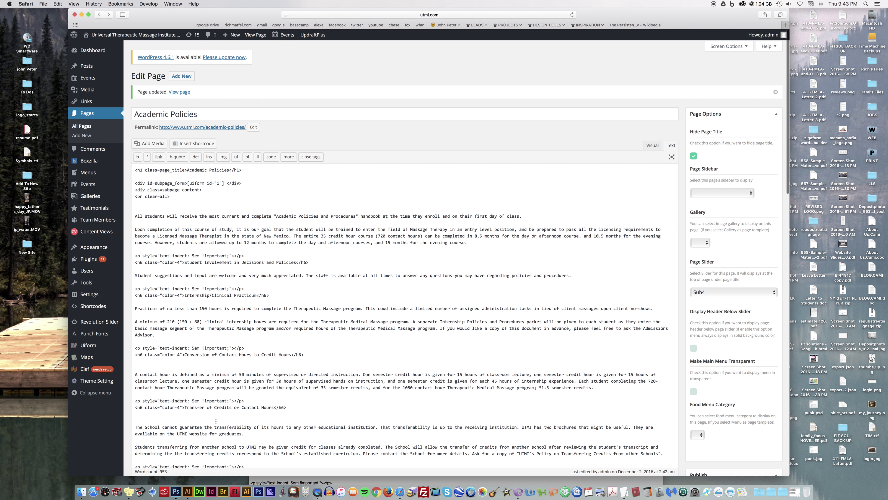
scroll(216, 421, down, 10)
scroll(216, 421, down, 10)
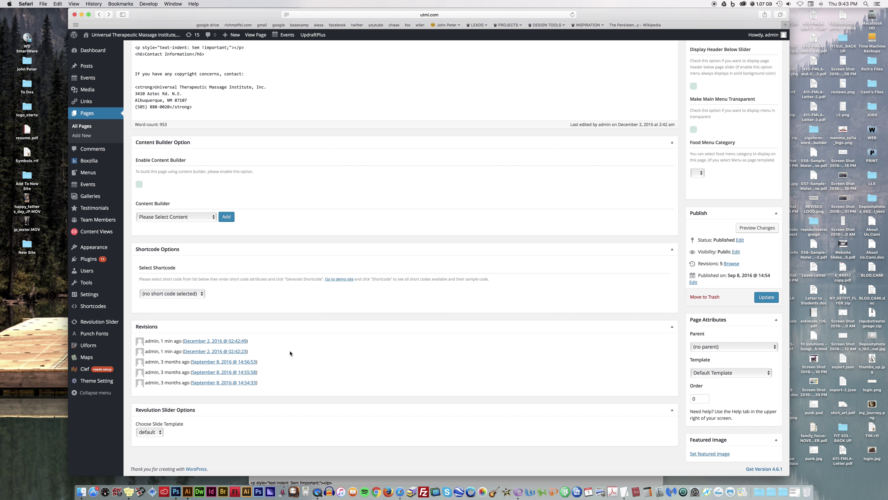
Step: Look through the Media Library, visit the live home page, and inspect the Massage Clinic and Programs navigation entries
click(94, 114)
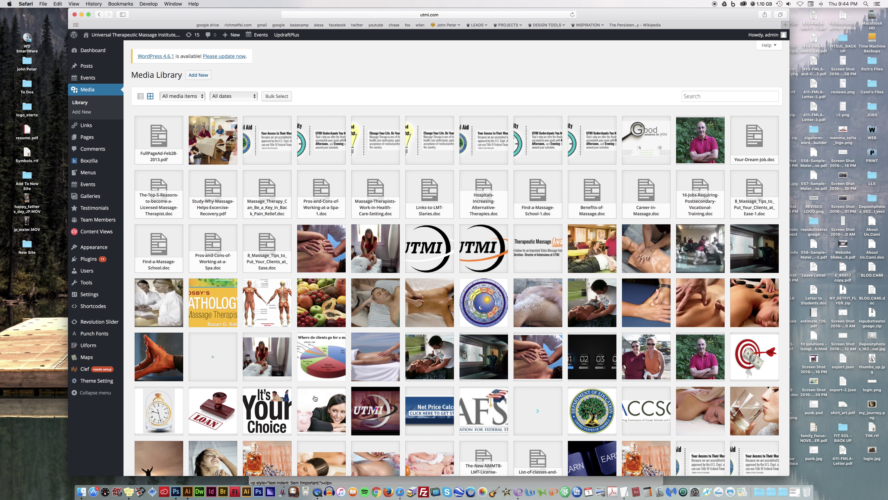
click(94, 46)
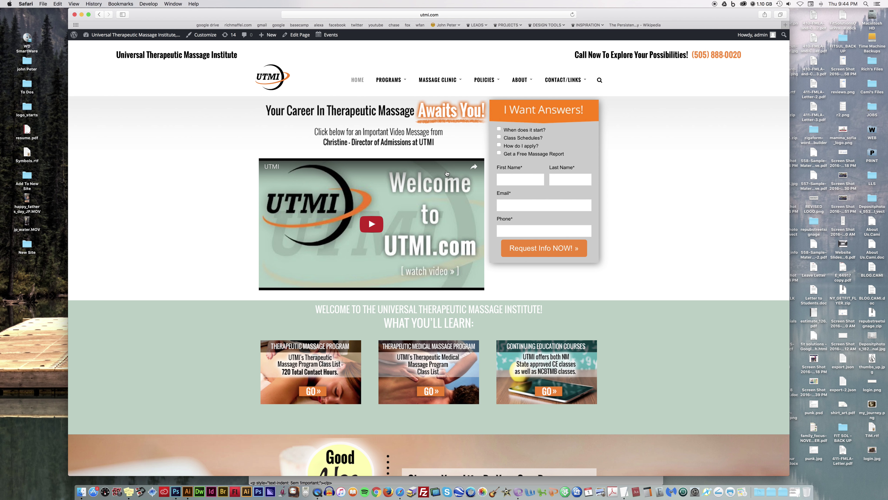
mouse_move(430, 85)
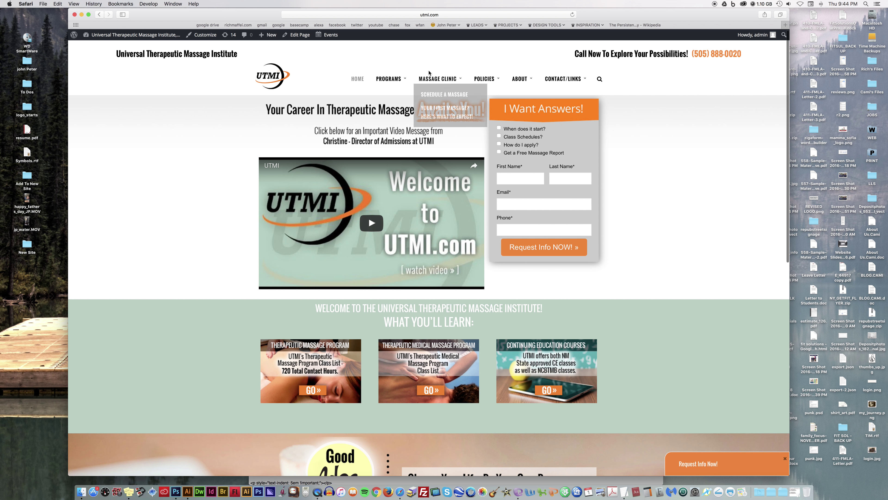
mouse_move(385, 86)
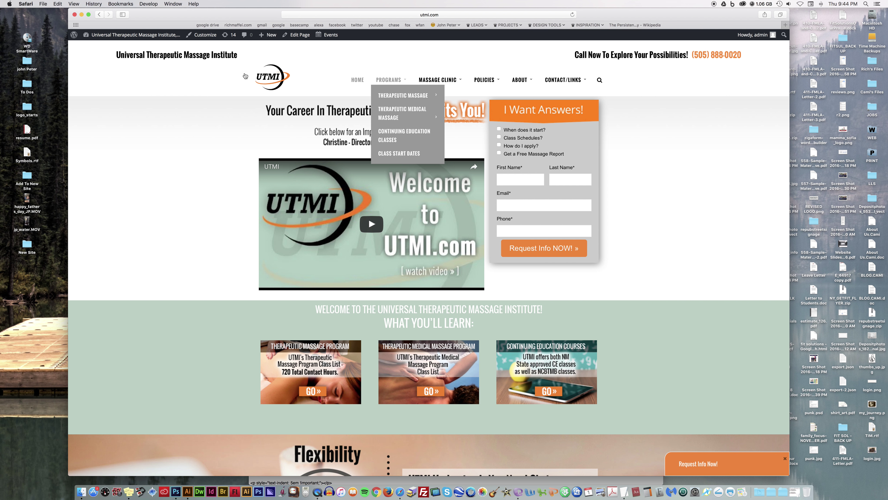
Step: Return to the WordPress dashboard and open the site's navigation menu settings for editing
click(95, 47)
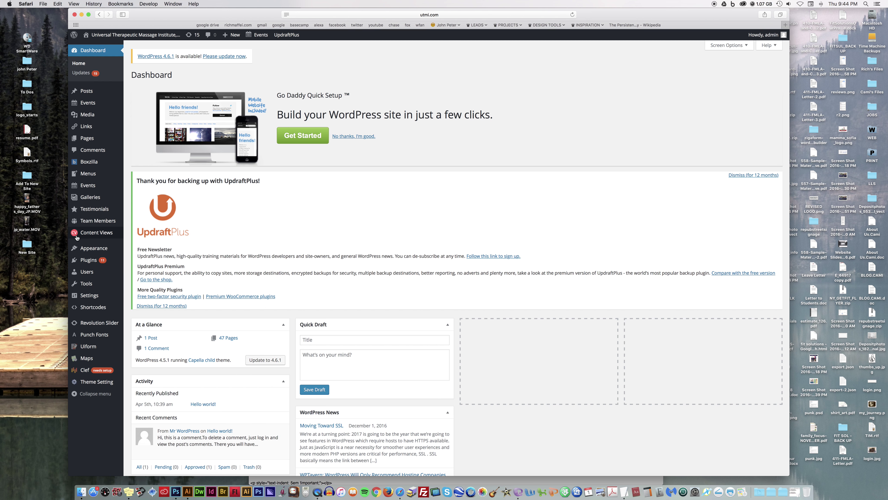
mouse_move(88, 251)
click(135, 276)
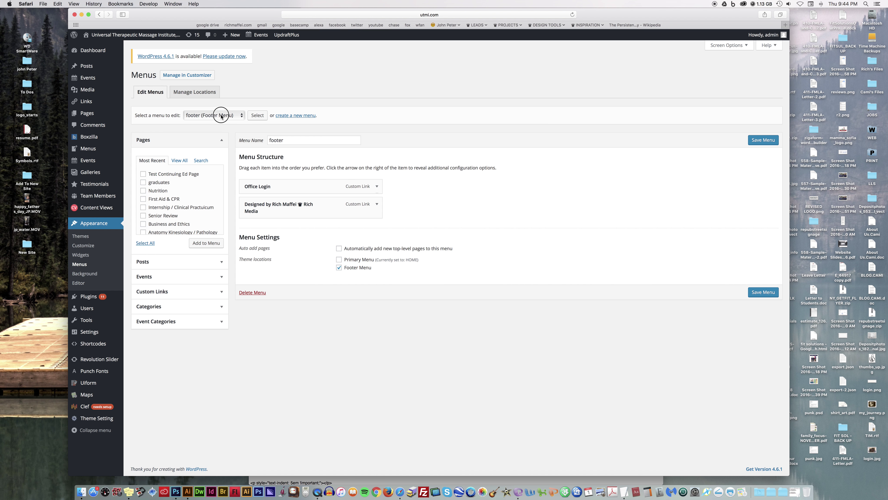
Step: Load the HOME (Primary Menu) for editing and review its structure down to the CONTACT/LINKS entries
click(217, 115)
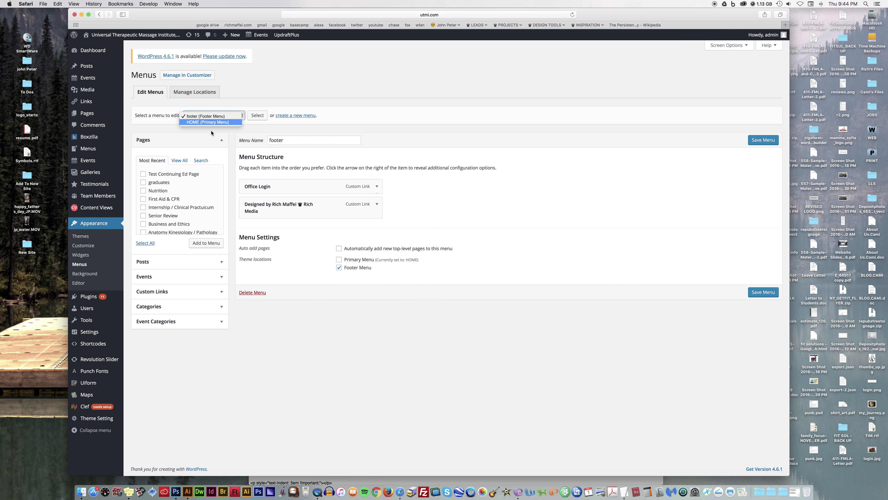
click(201, 121)
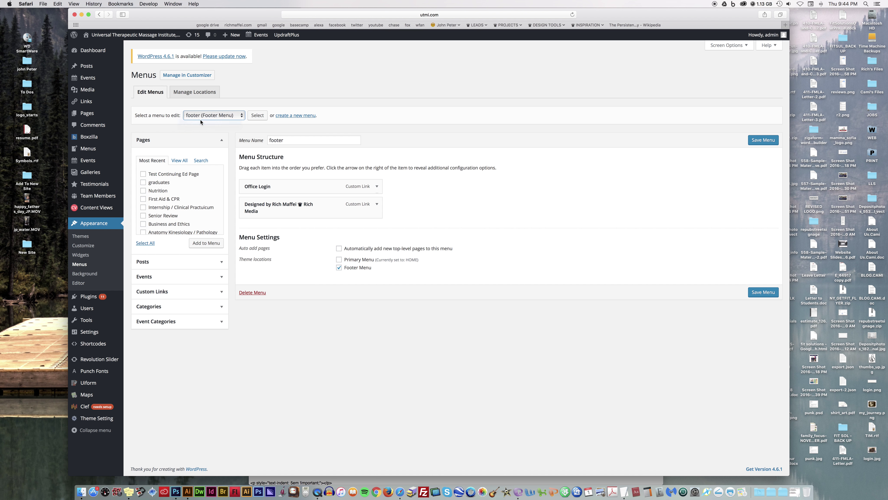
click(257, 116)
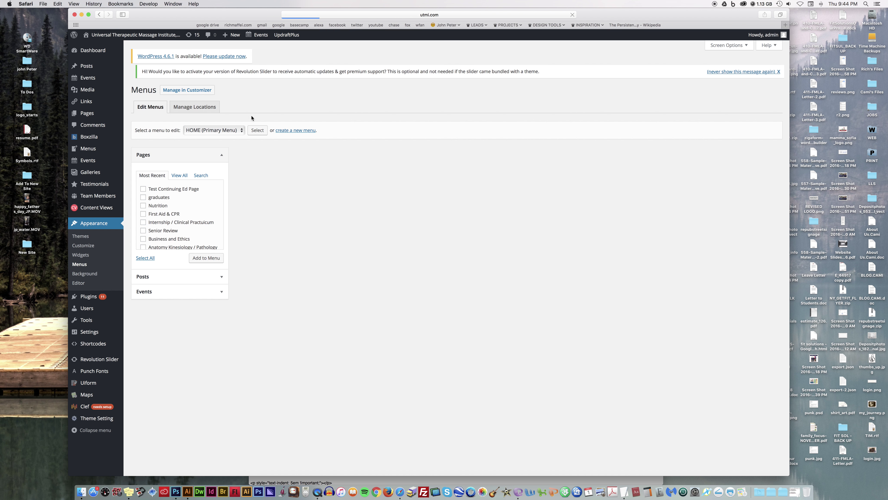
scroll(315, 239, down, 3)
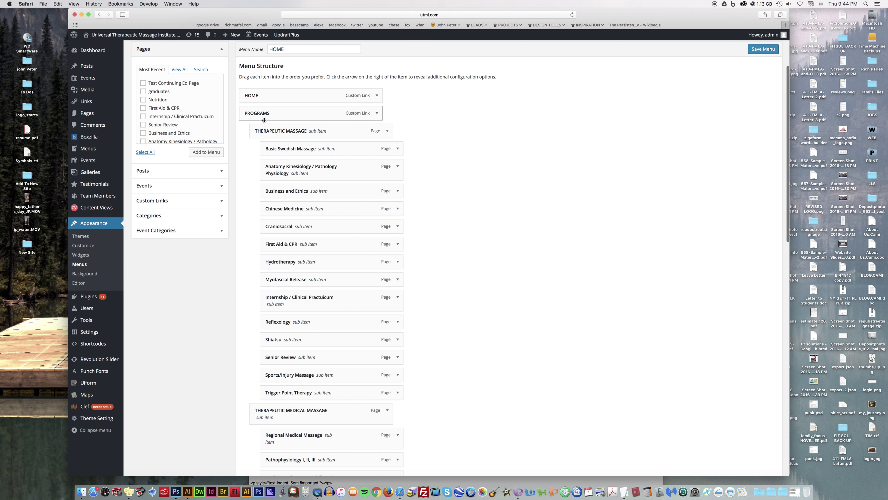
scroll(280, 137, down, 20)
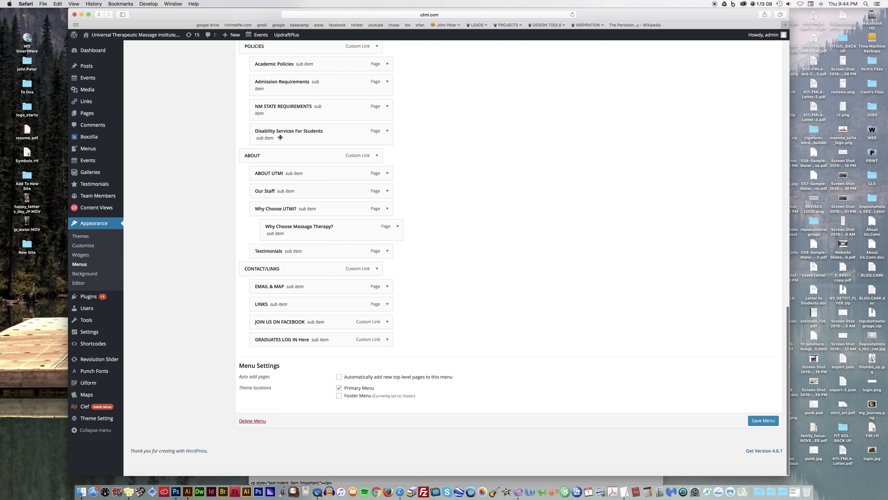
Step: Move GRADUATES LOG IN Here out to the top level, nest it back under CONTACT/LINKS, and save the HOME menu
drag(277, 309, 244, 327)
drag(268, 380, 257, 382)
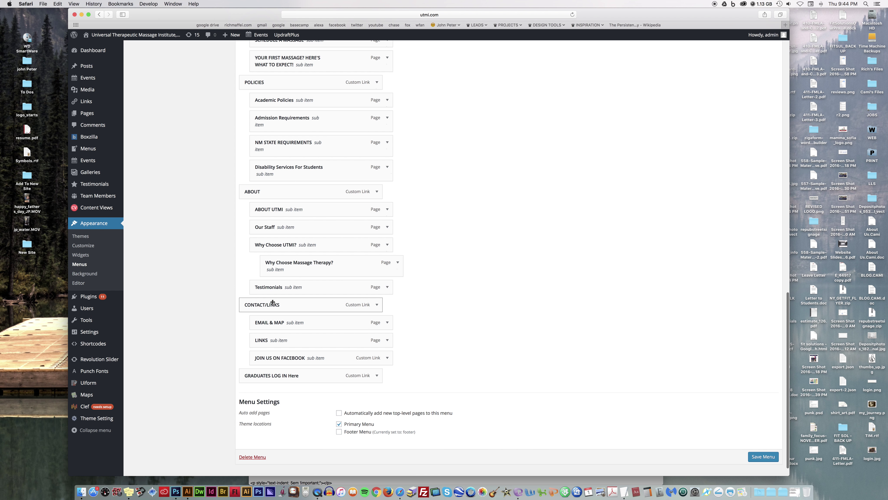
drag(270, 376, 297, 372)
click(771, 459)
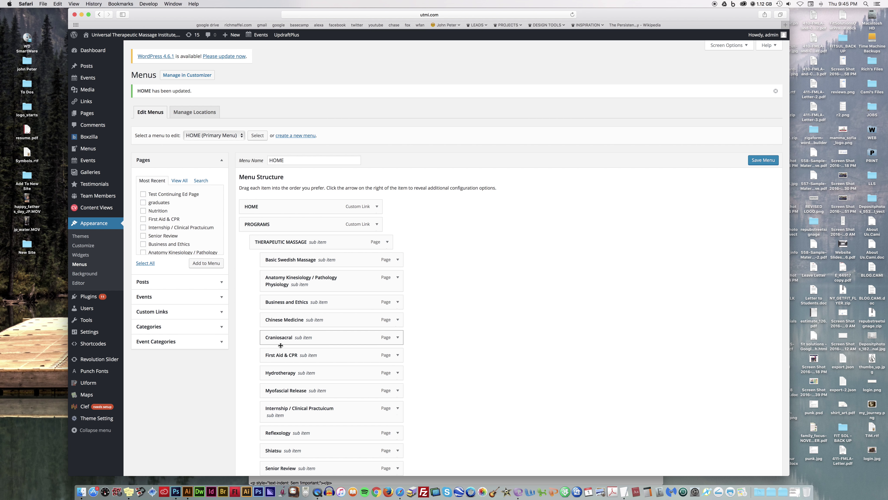
scroll(526, 367, down, 1)
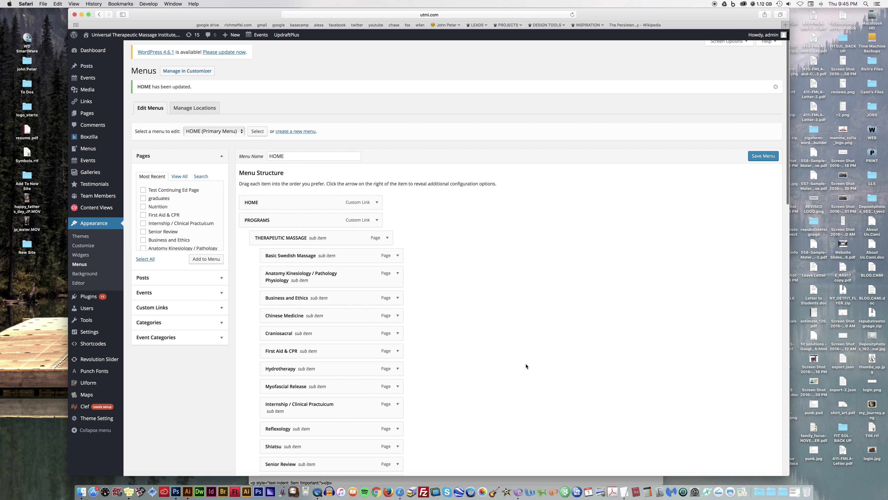
scroll(524, 366, up, 1)
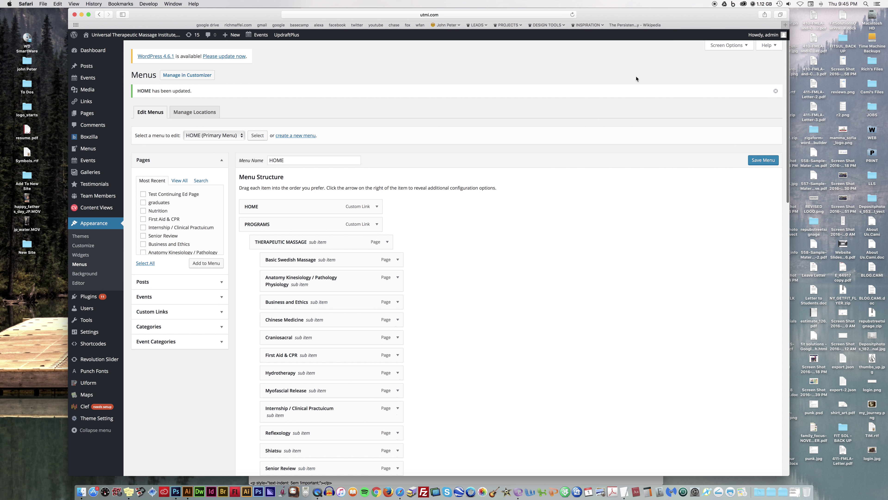
scroll(562, 295, up, 2)
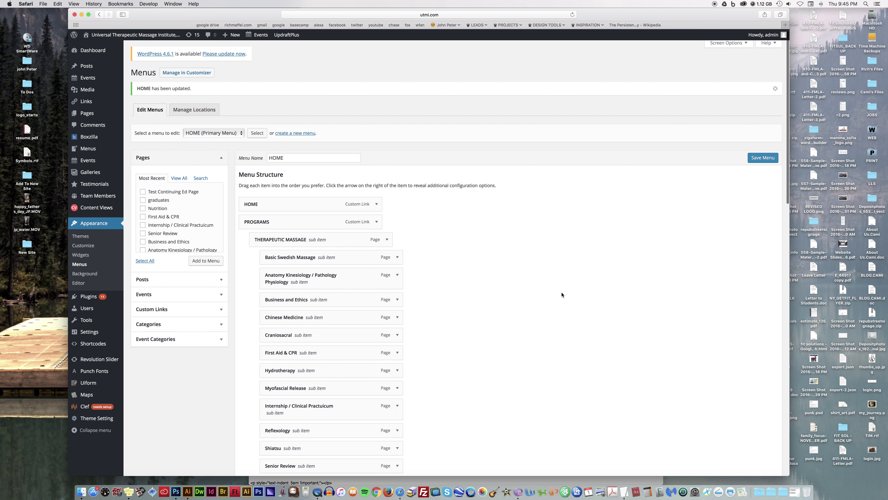